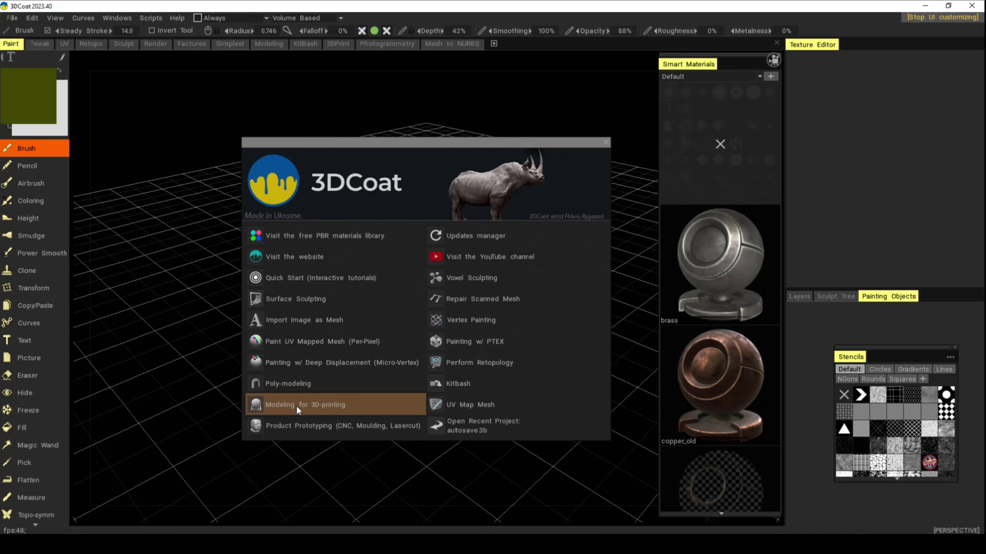
Step: Open the Poly-modeling workspace and activate the 3D Primitives tool
{"action": "left_click", "coordinate": [309, 389]}
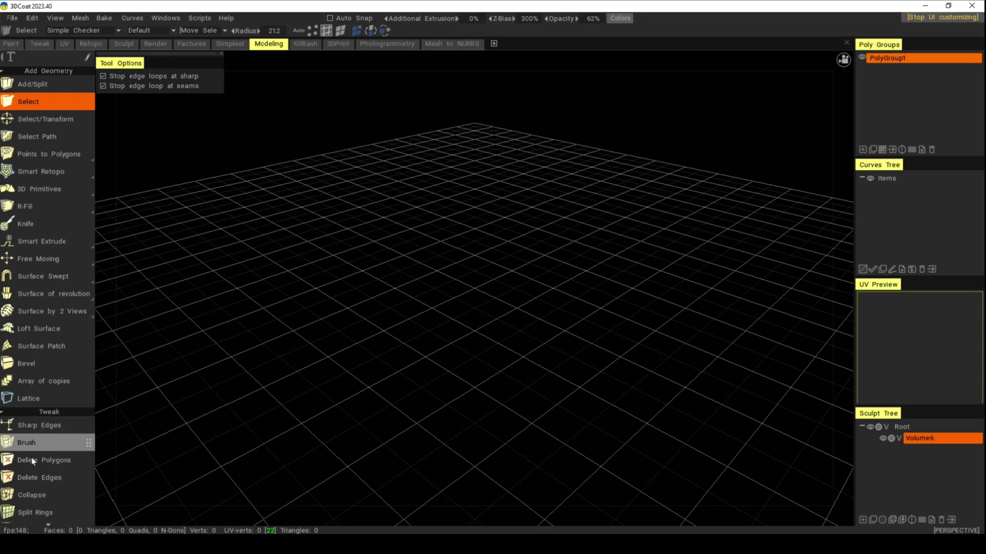
{"action": "mouse_move", "coordinate": [36, 191]}
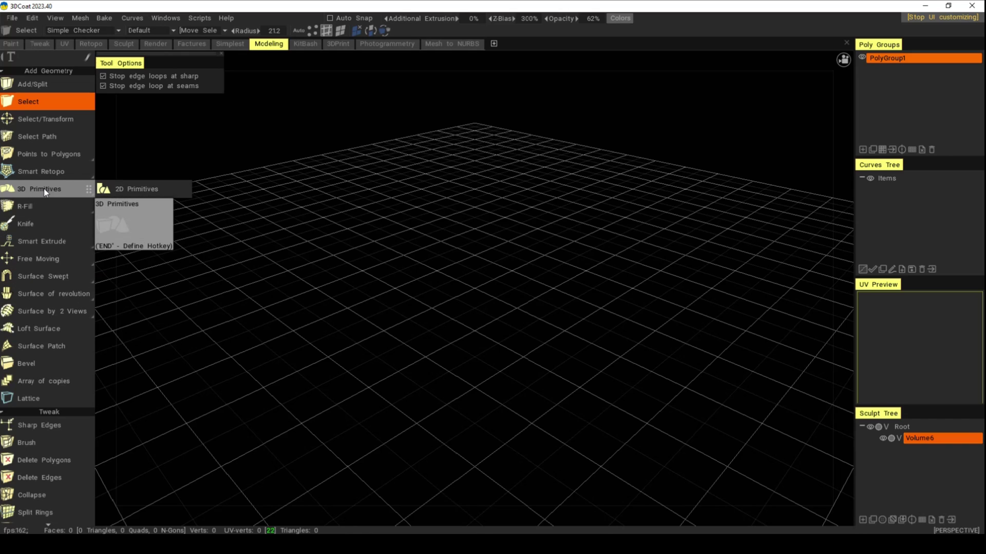
{"action": "left_click", "coordinate": [45, 190]}
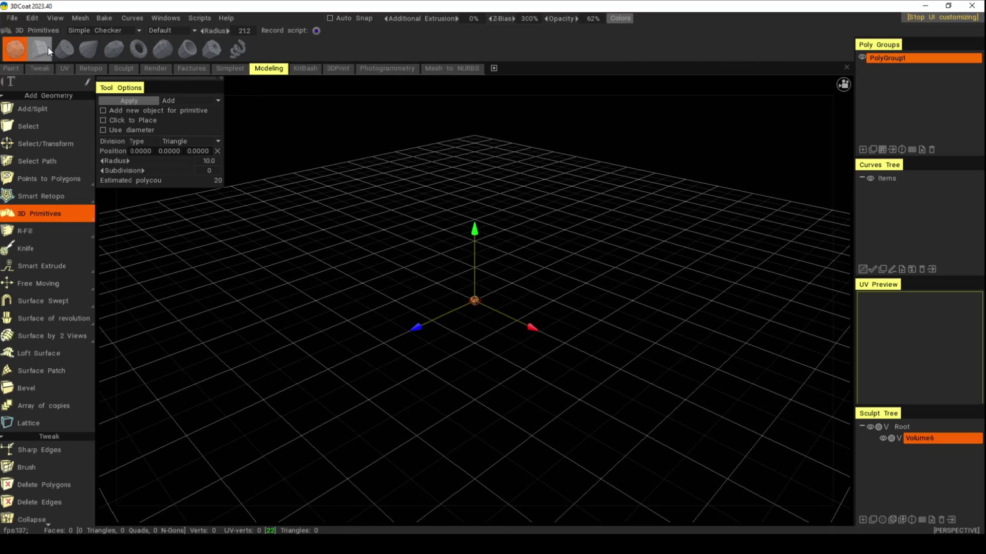
{"action": "right_click_drag", "start_coordinate": [473, 317], "coordinate": [504, 424]}
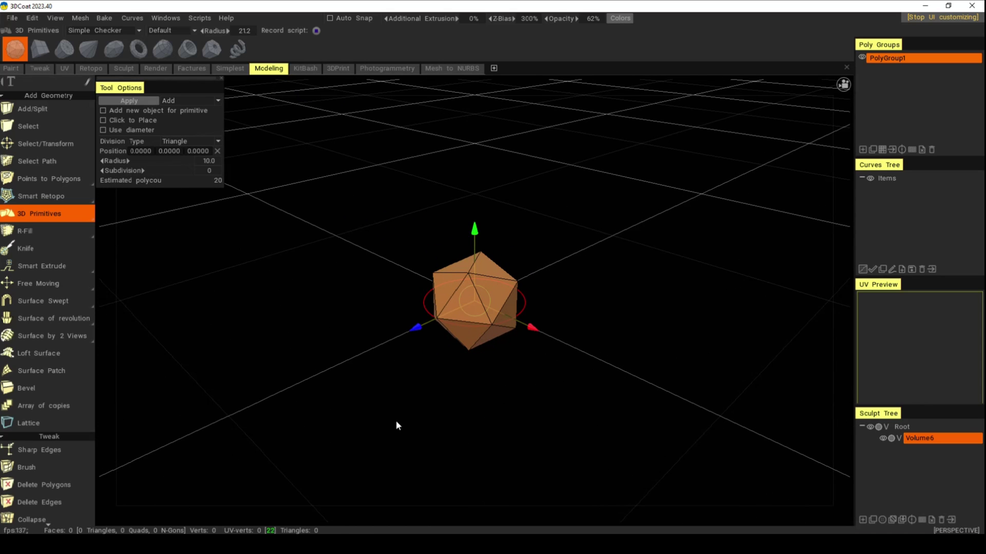
{"action": "left_click_drag", "start_coordinate": [473, 425], "coordinate": [441, 424]}
{"action": "middle_click_drag", "start_coordinate": [441, 423], "coordinate": [418, 392]}
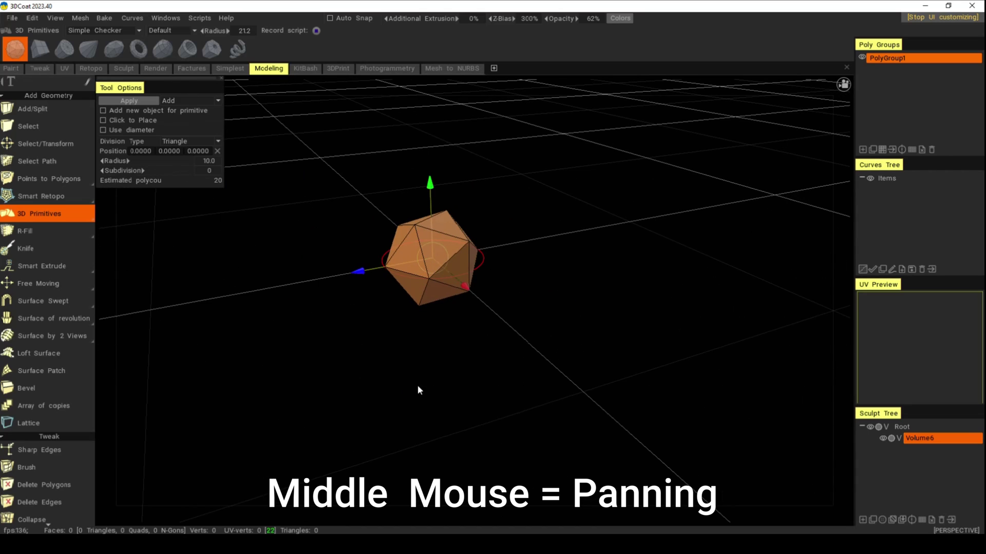
{"action": "right_click_drag", "start_coordinate": [501, 380], "coordinate": [549, 330]}
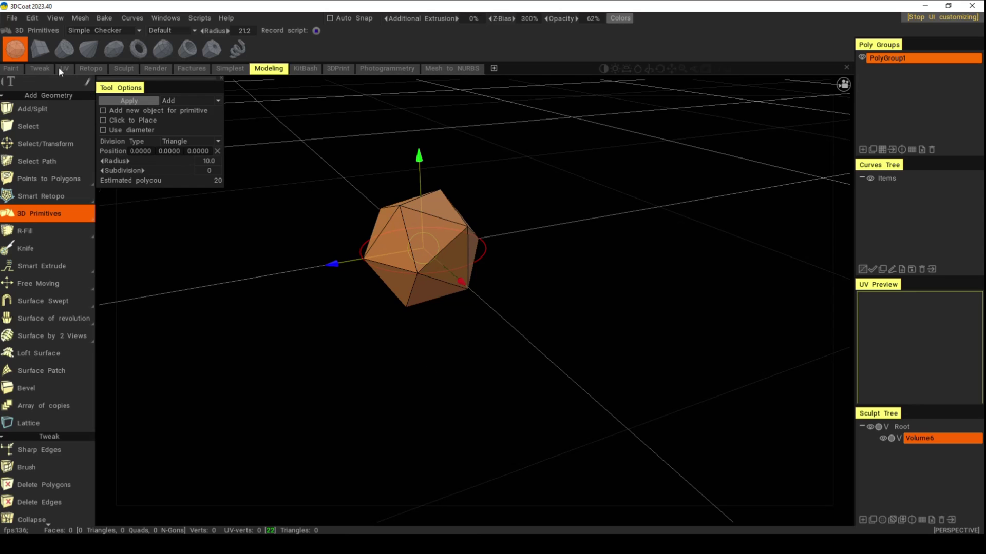
Step: Preview several primitive shapes in turn, including the cube, cone and torus
{"action": "left_click", "coordinate": [41, 50]}
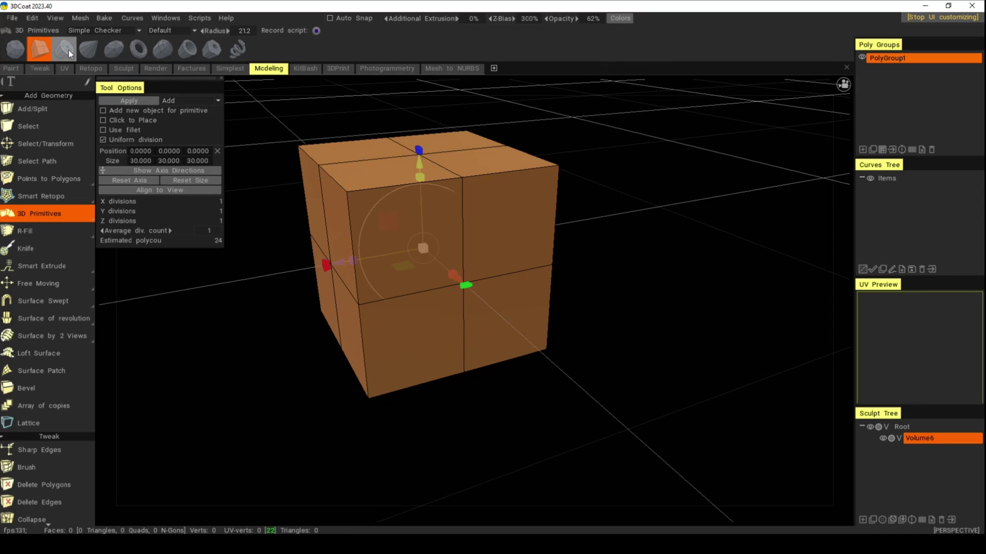
{"action": "left_click", "coordinate": [67, 49]}
{"action": "left_click", "coordinate": [93, 52]}
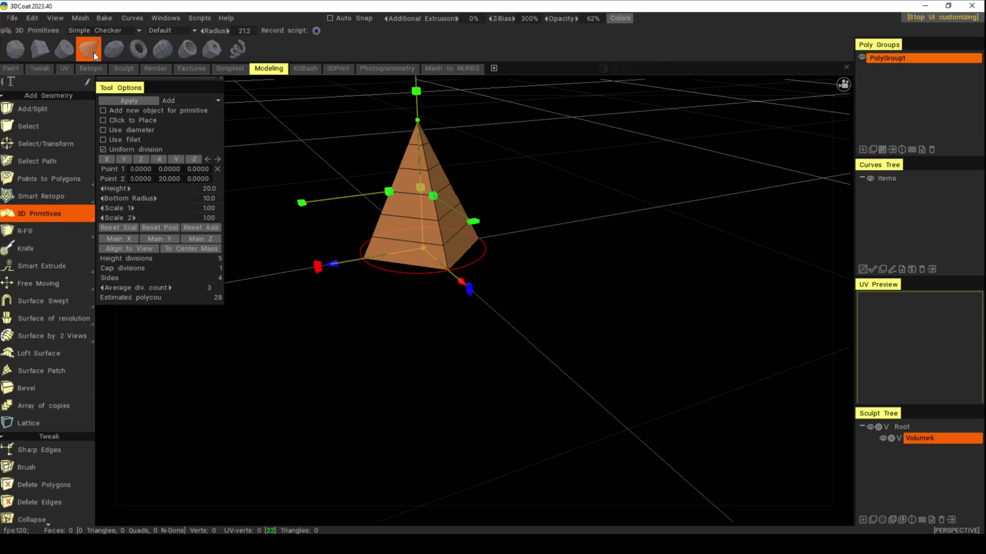
{"action": "left_click", "coordinate": [117, 50]}
{"action": "left_click", "coordinate": [137, 50]}
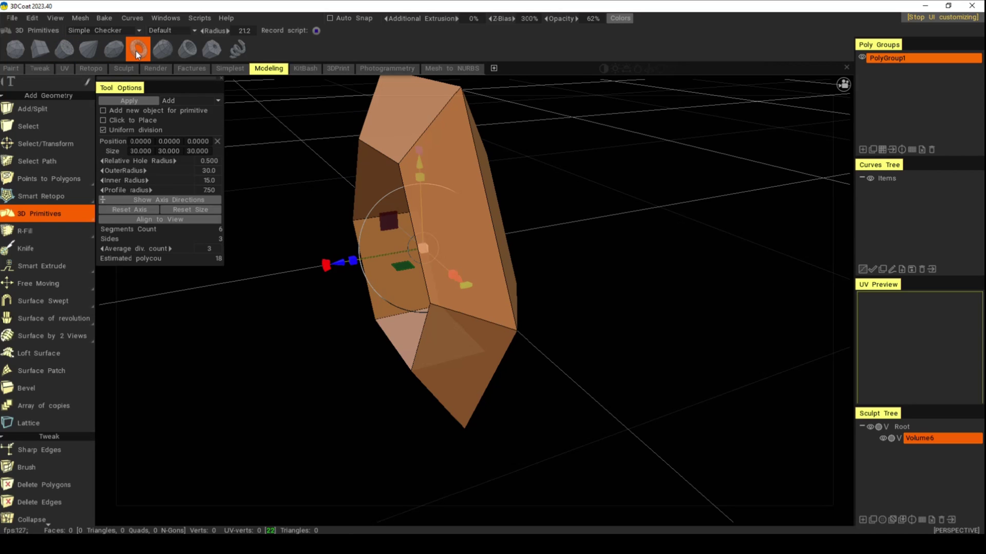
Step: Choose the cube as the primitive shape and reduce the tool radius to 175
{"action": "left_click", "coordinate": [39, 51]}
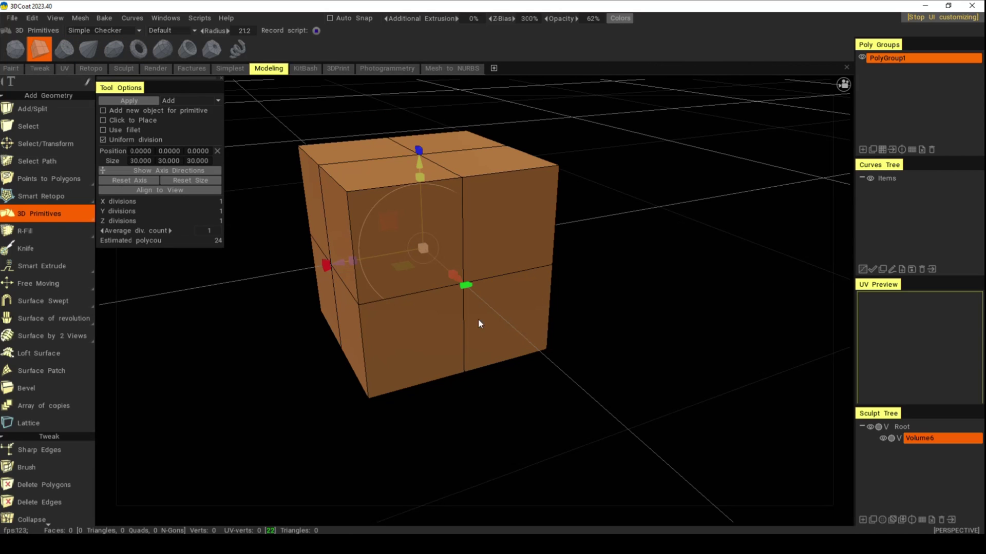
{"action": "middle_click_drag", "start_coordinate": [644, 325], "coordinate": [694, 368]}
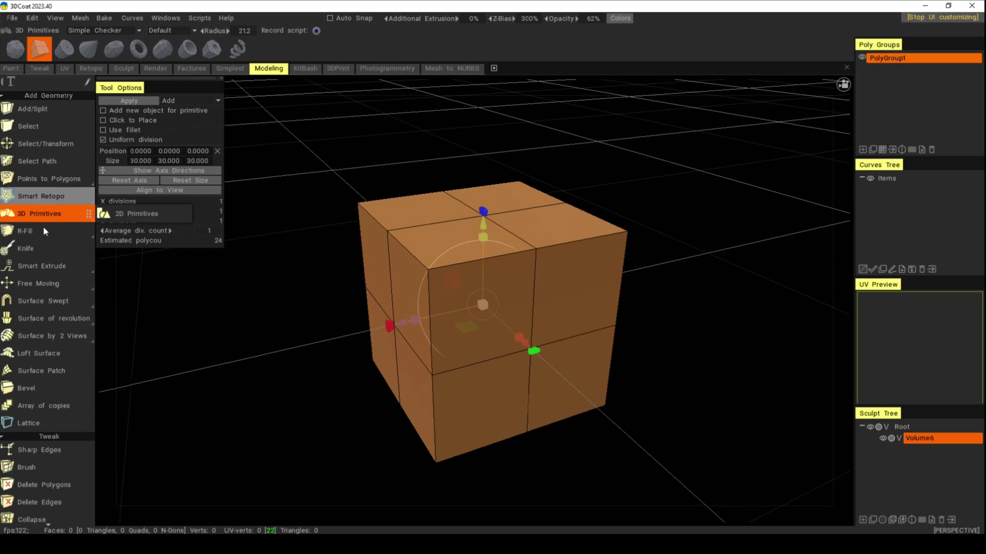
{"action": "mouse_move", "coordinate": [88, 337]}
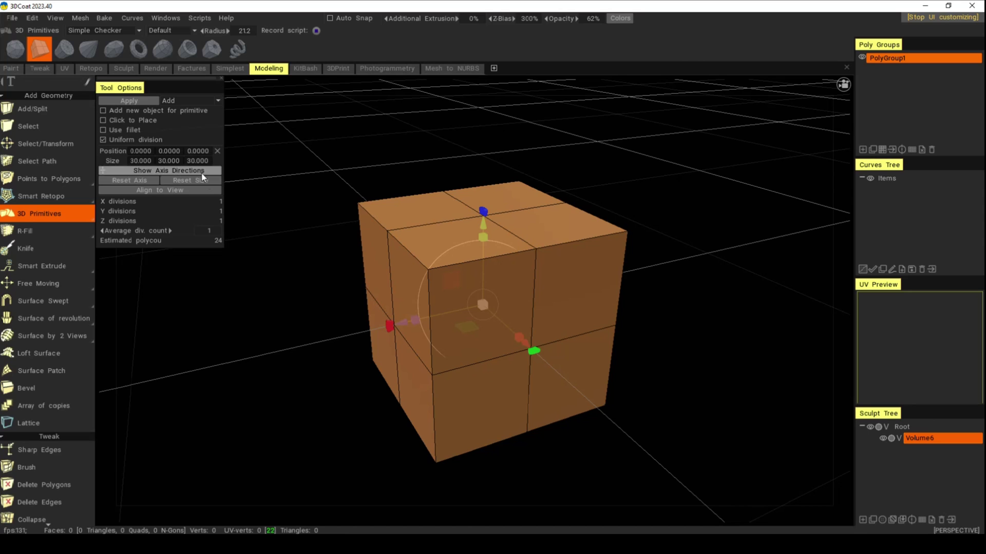
{"action": "key", "text": "["}
{"action": "key", "text": "["}
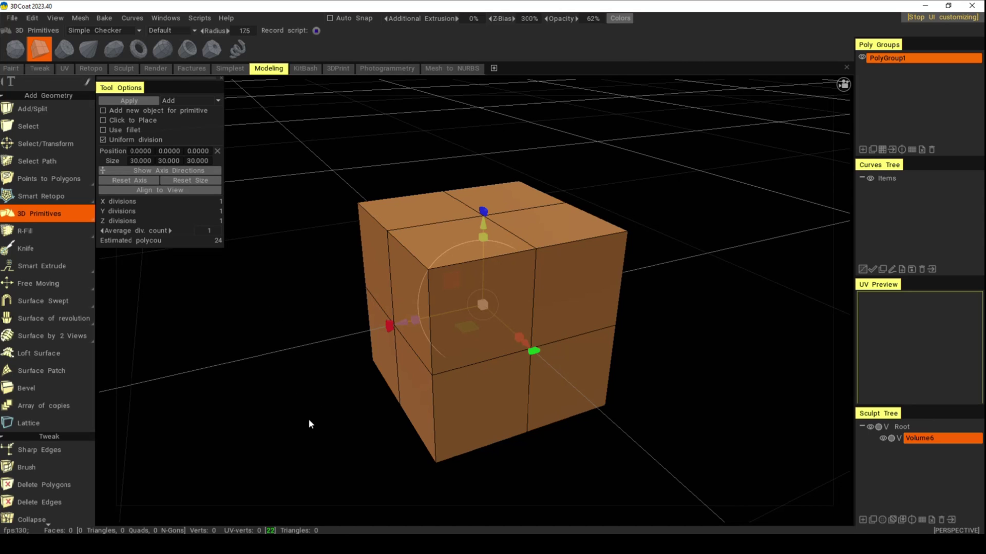
{"action": "left_click_drag", "start_coordinate": [310, 417], "coordinate": [300, 452]}
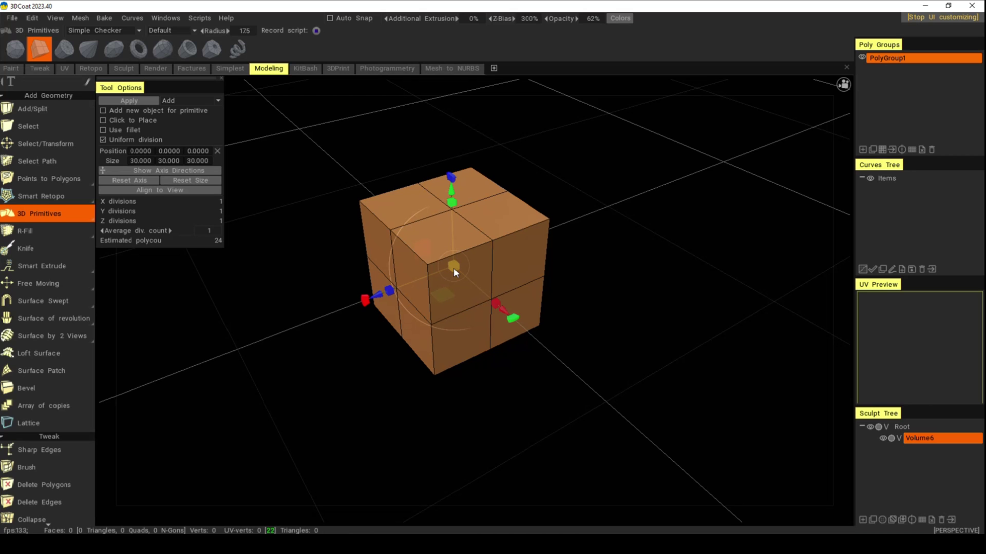
Step: Scale the cube preview uniformly and along single axes to about 25.2 × 22.5 × 20.5
{"action": "left_click_drag", "start_coordinate": [454, 267], "coordinate": [444, 289]}
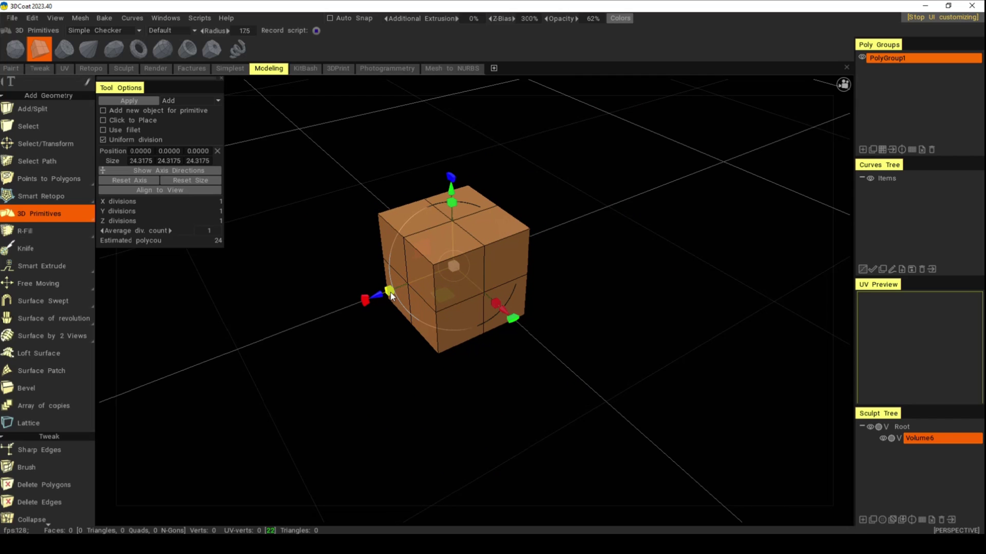
{"action": "left_click_drag", "start_coordinate": [390, 292], "coordinate": [420, 323]}
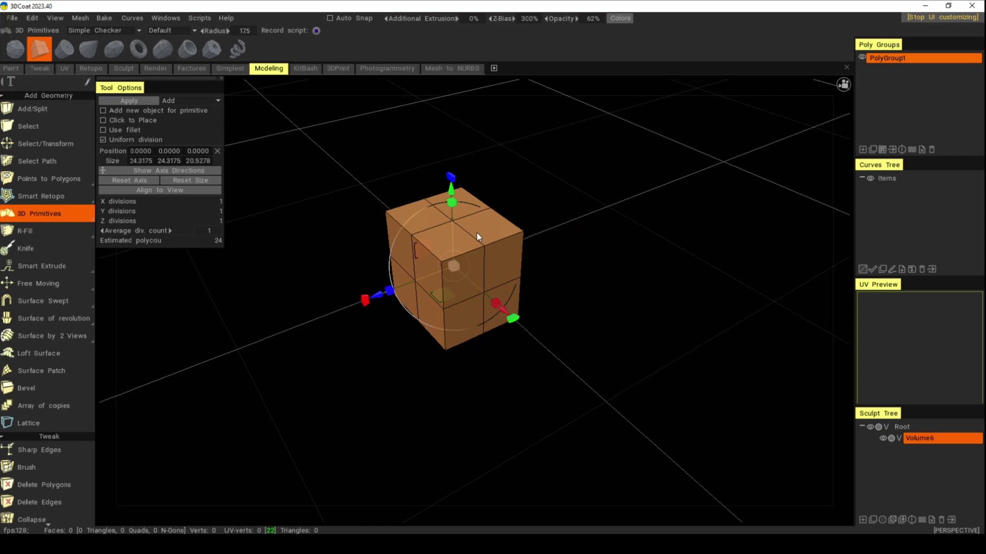
{"action": "mouse_move", "coordinate": [453, 207]}
{"action": "left_mouse_down"}
{"action": "mouse_move", "coordinate": [459, 84]}
{"action": "mouse_move", "coordinate": [451, 200]}
{"action": "left_mouse_up"}
{"action": "mouse_move", "coordinate": [492, 302]}
{"action": "left_mouse_down"}
{"action": "mouse_move", "coordinate": [592, 398]}
{"action": "mouse_move", "coordinate": [494, 304]}
{"action": "left_mouse_up"}
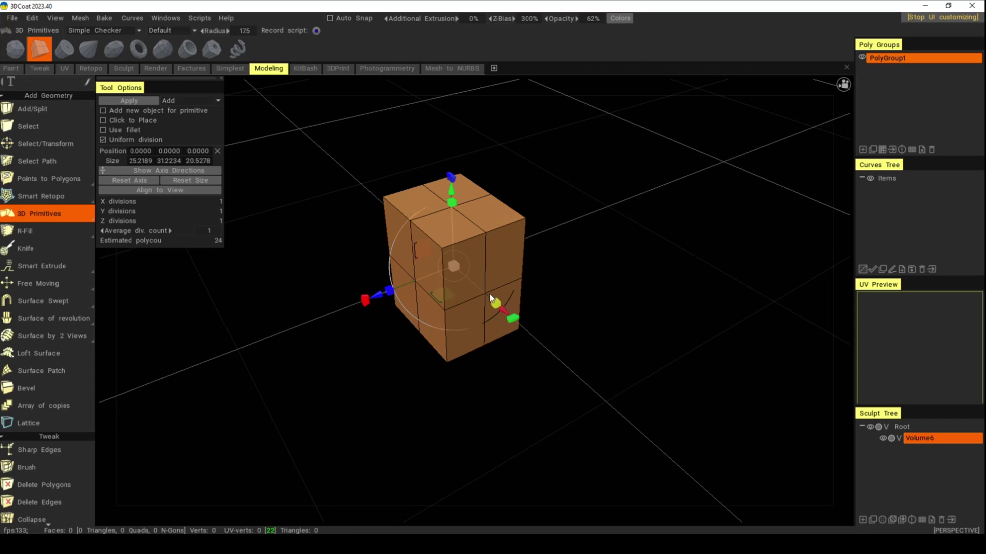
{"action": "left_click_drag", "start_coordinate": [452, 204], "coordinate": [454, 226]}
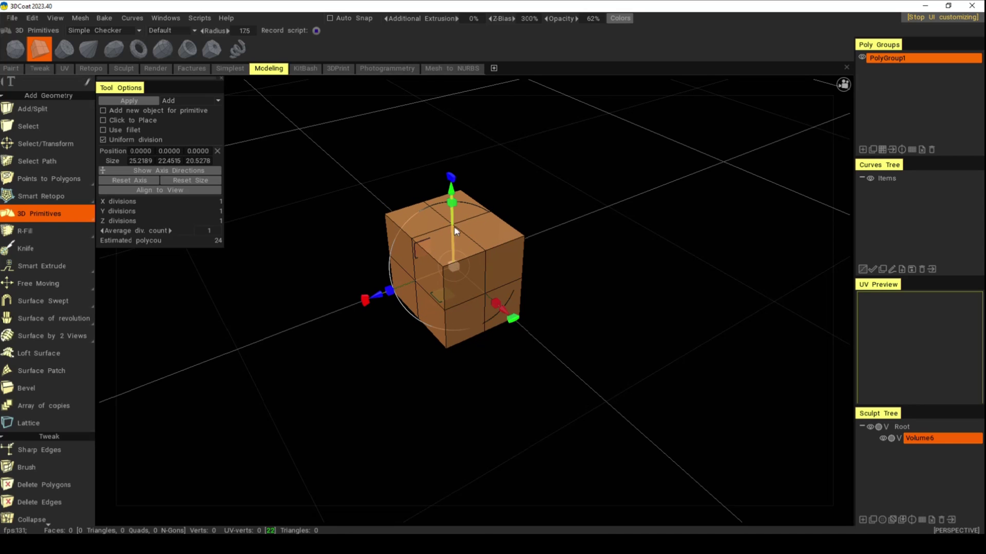
Step: Move the cube preview about 2.36 along the Z axis with the gizmo
{"action": "left_click_drag", "start_coordinate": [385, 295], "coordinate": [379, 316]}
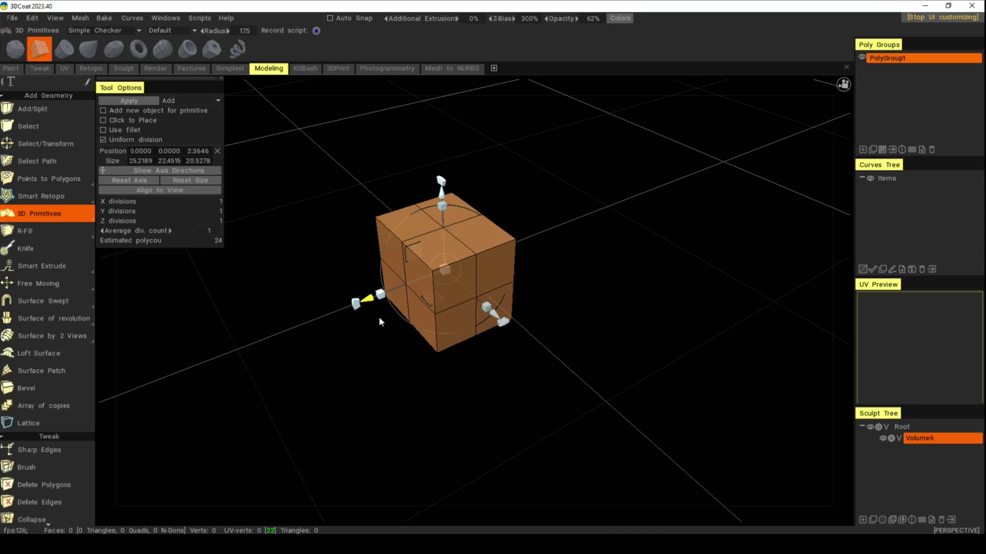
{"action": "left_click_drag", "start_coordinate": [437, 202], "coordinate": [453, 189]}
{"action": "mouse_move", "coordinate": [492, 337]}
{"action": "left_mouse_down"}
{"action": "mouse_move", "coordinate": [509, 349]}
{"action": "mouse_move", "coordinate": [480, 327]}
{"action": "left_mouse_up"}
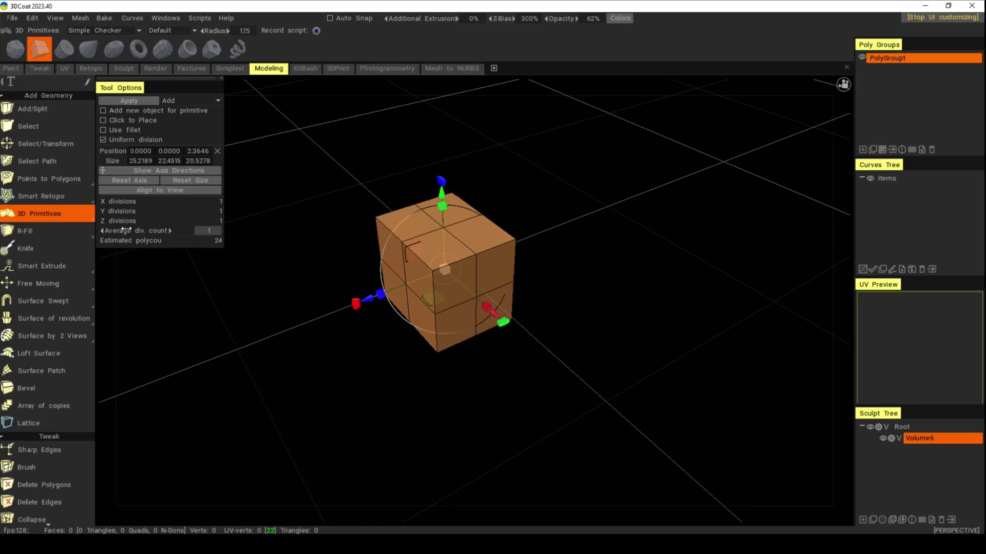
Step: Set the cube's average division count to 0 and its Z position to 0
{"action": "left_click_drag", "start_coordinate": [162, 231], "coordinate": [124, 234]}
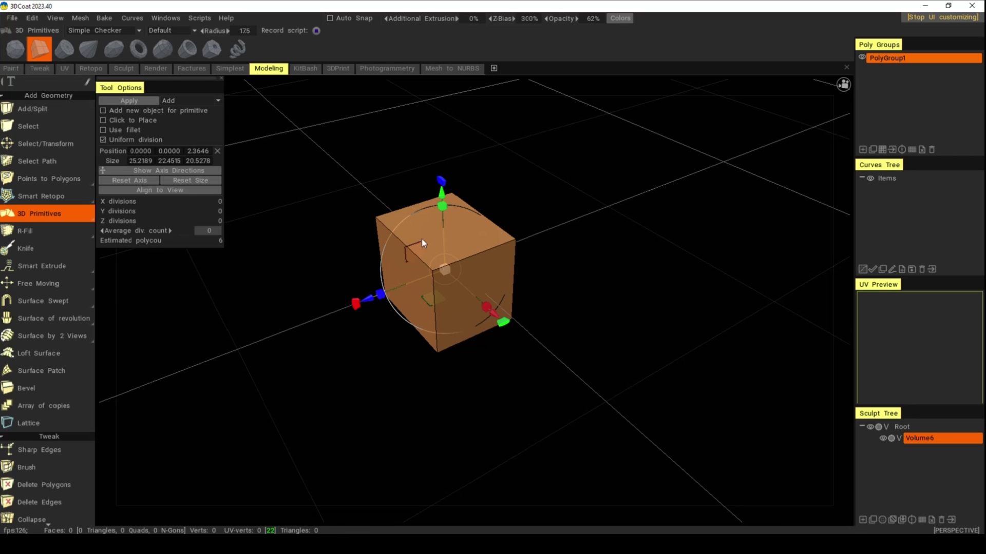
{"action": "left_click_drag", "start_coordinate": [119, 233], "coordinate": [39, 226]}
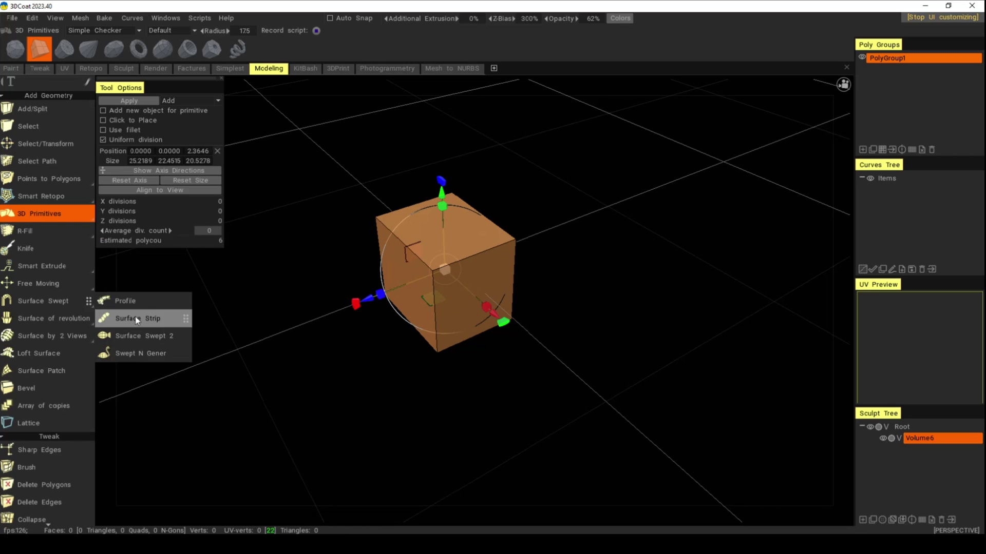
{"action": "left_click", "coordinate": [208, 151]}
{"action": "type", "text": "0"}
{"action": "key", "text": "Return"}
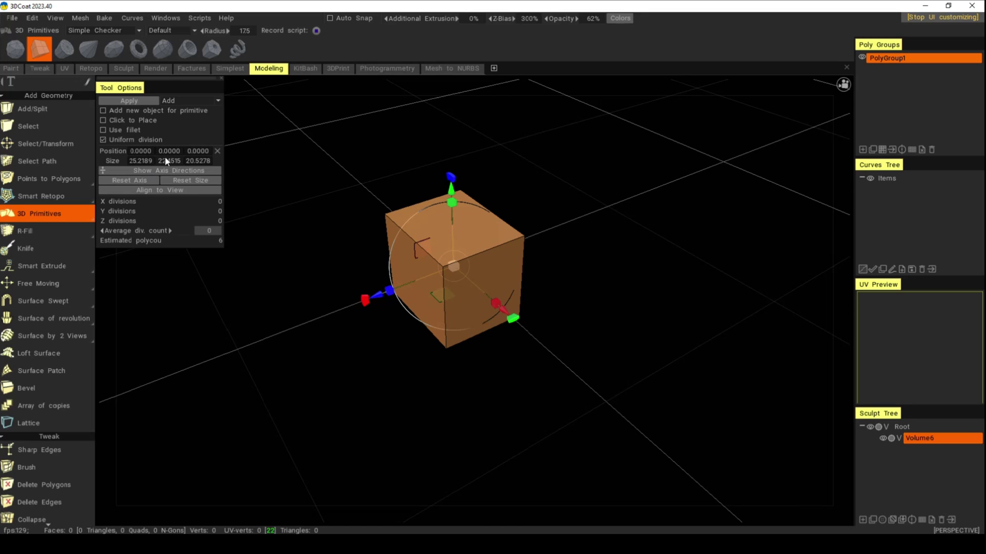
Step: Set the cube's X, Y and Z sizes to 10 each
{"action": "left_click", "coordinate": [149, 162]}
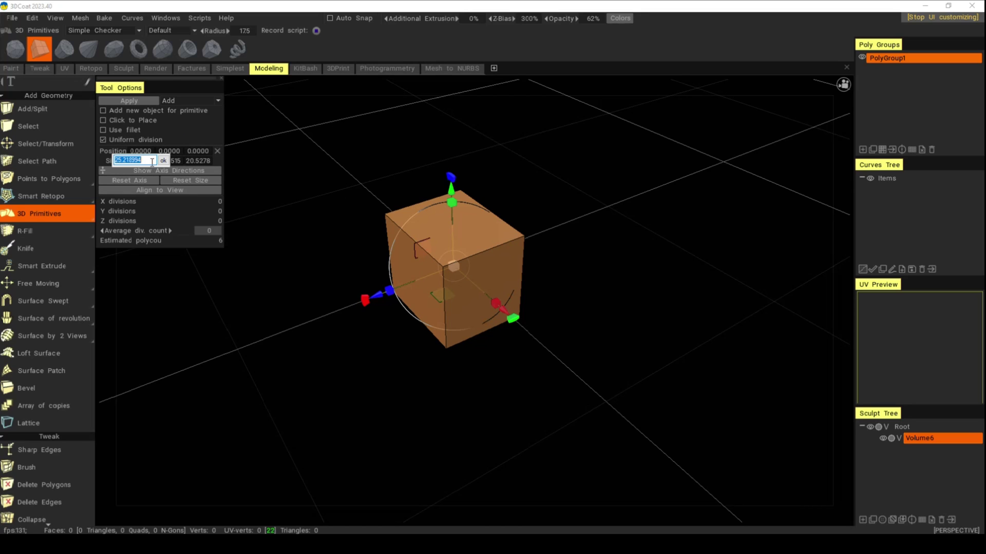
{"action": "type", "text": "10"}
{"action": "left_click", "coordinate": [164, 161]}
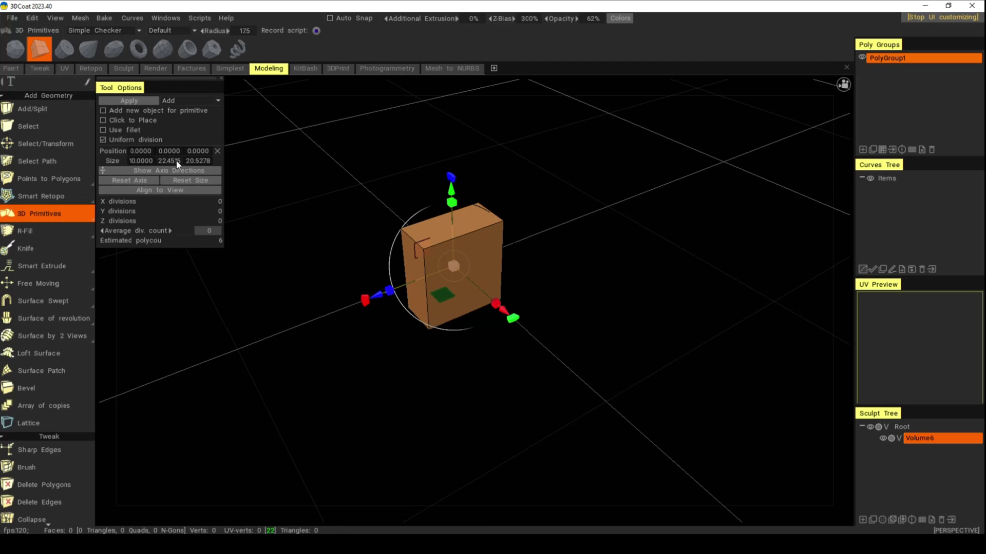
{"action": "left_click", "coordinate": [172, 162]}
{"action": "type", "text": "10"}
{"action": "left_click", "coordinate": [192, 161]}
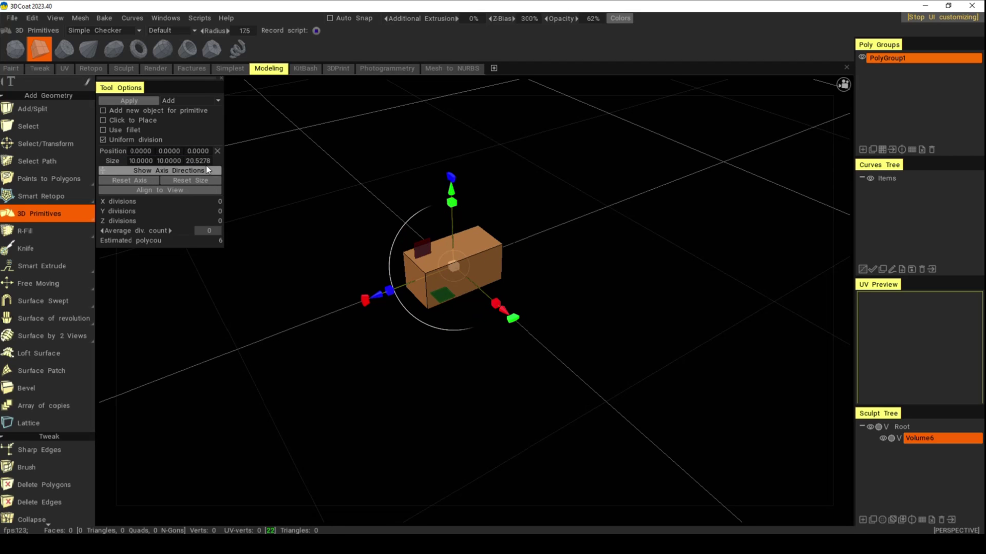
{"action": "left_click", "coordinate": [204, 161]}
{"action": "type", "text": "10"}
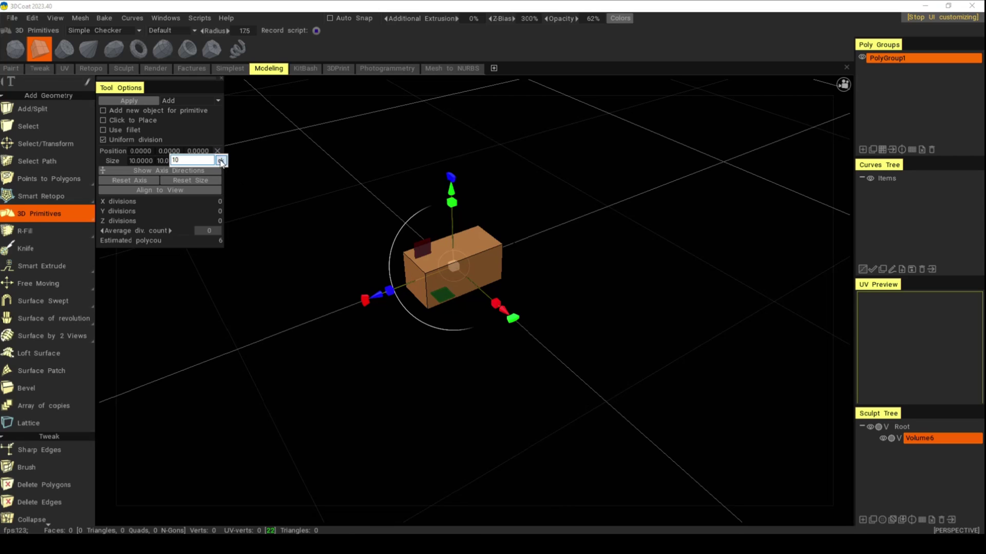
{"action": "left_click", "coordinate": [220, 161]}
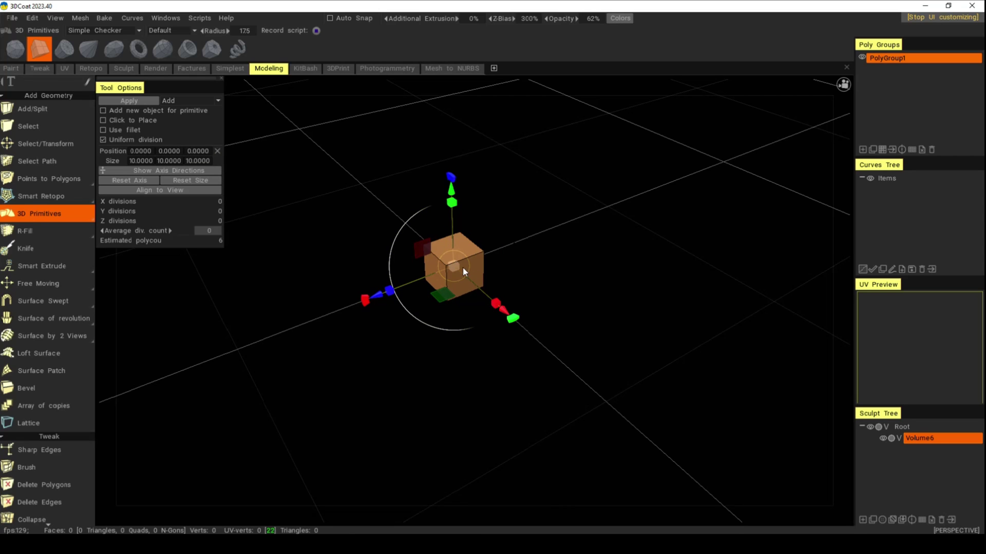
Step: Scale the cube uniformly to about 28 per side and apply it as mesh geometry
{"action": "left_click_drag", "start_coordinate": [454, 267], "coordinate": [496, 280]}
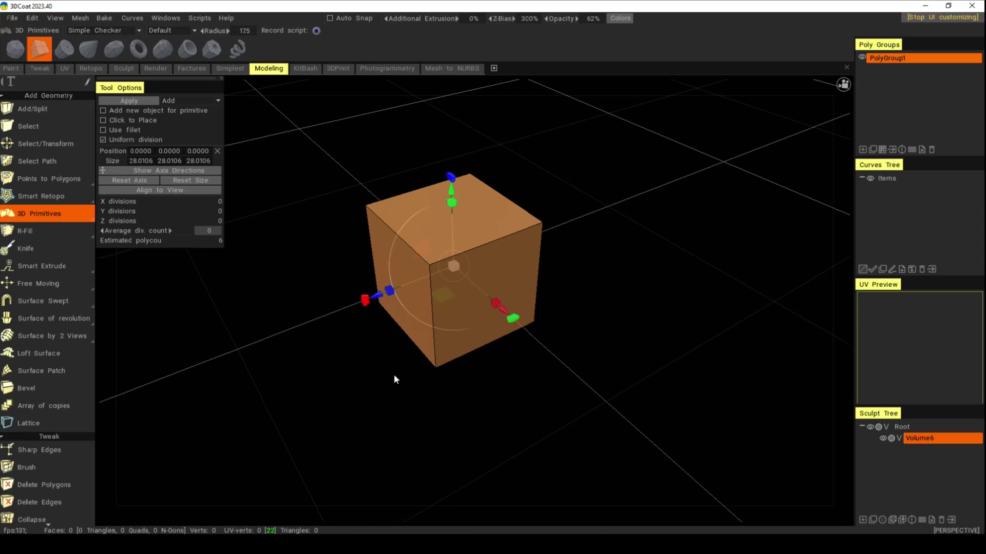
{"action": "left_click", "coordinate": [128, 101]}
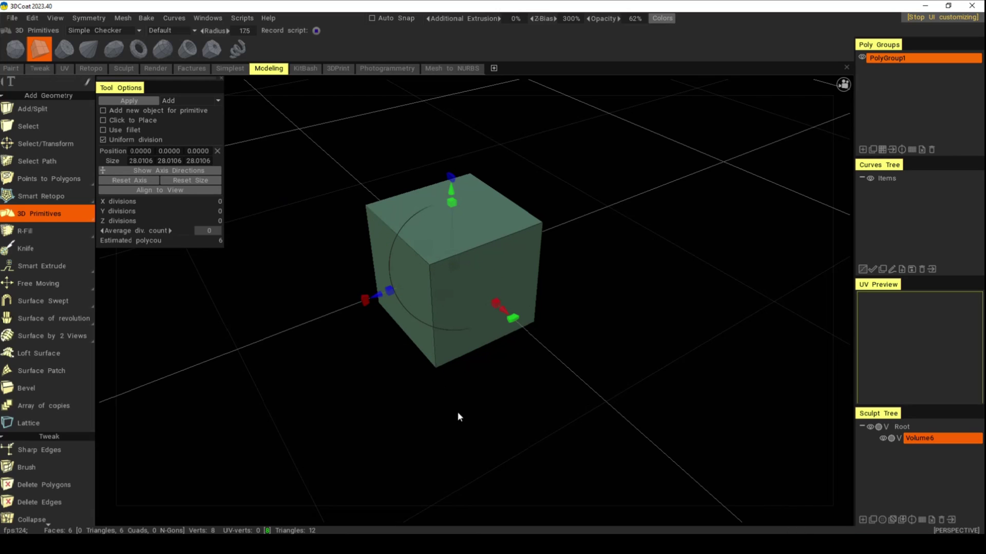
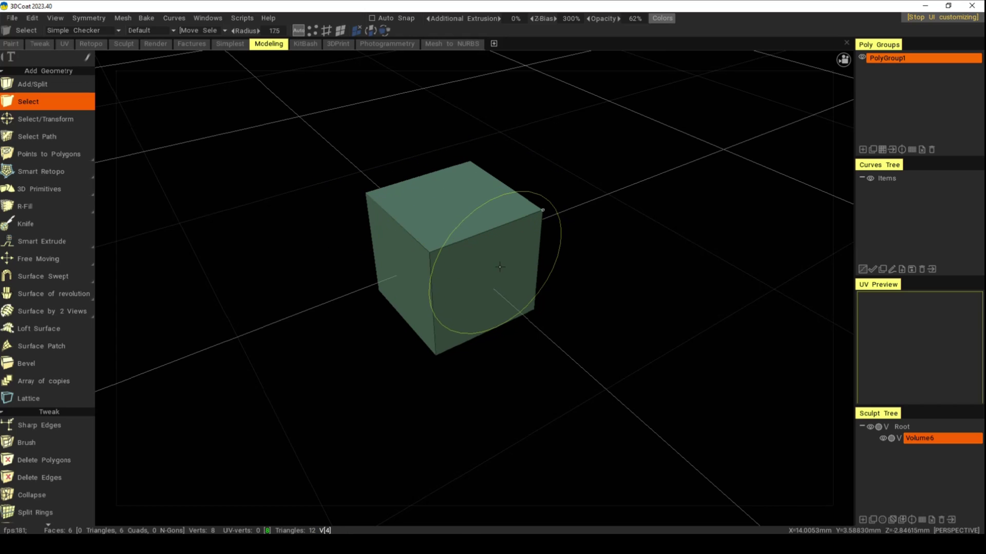
Step: In vertex selection mode with a radius of about 52.6, select the cube's vertices and clear the selection
{"action": "right_click_drag", "start_coordinate": [446, 202], "coordinate": [607, 282]}
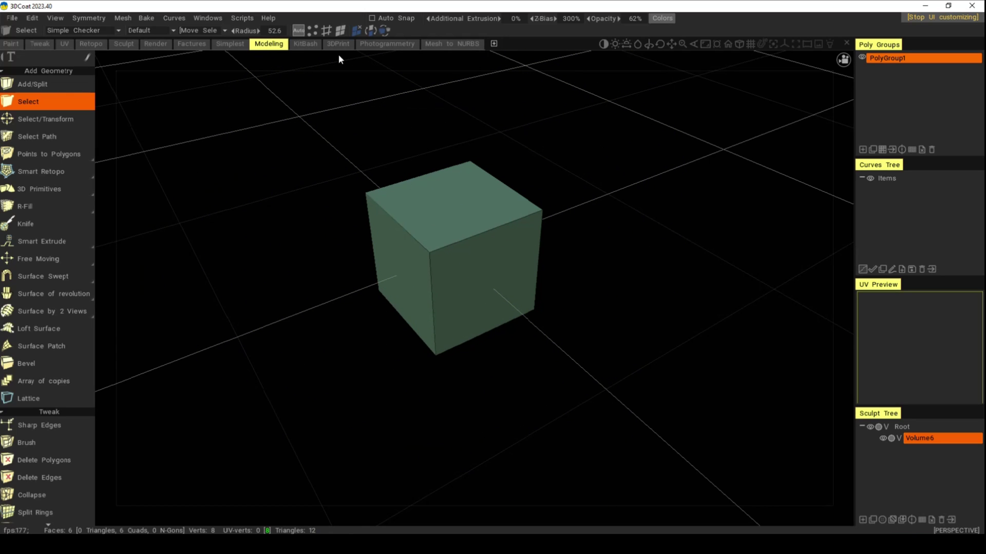
{"action": "left_click", "coordinate": [314, 30]}
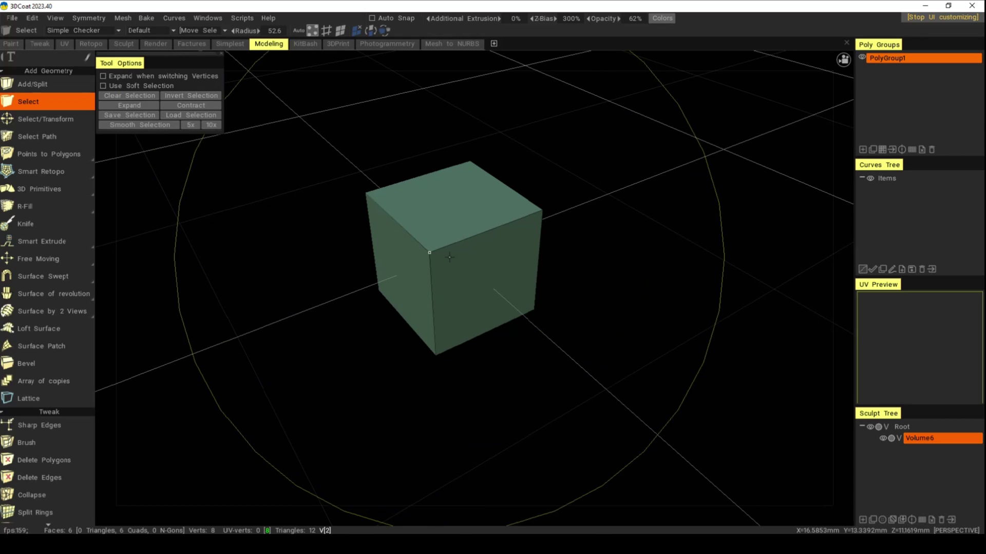
{"action": "left_click", "coordinate": [506, 267]}
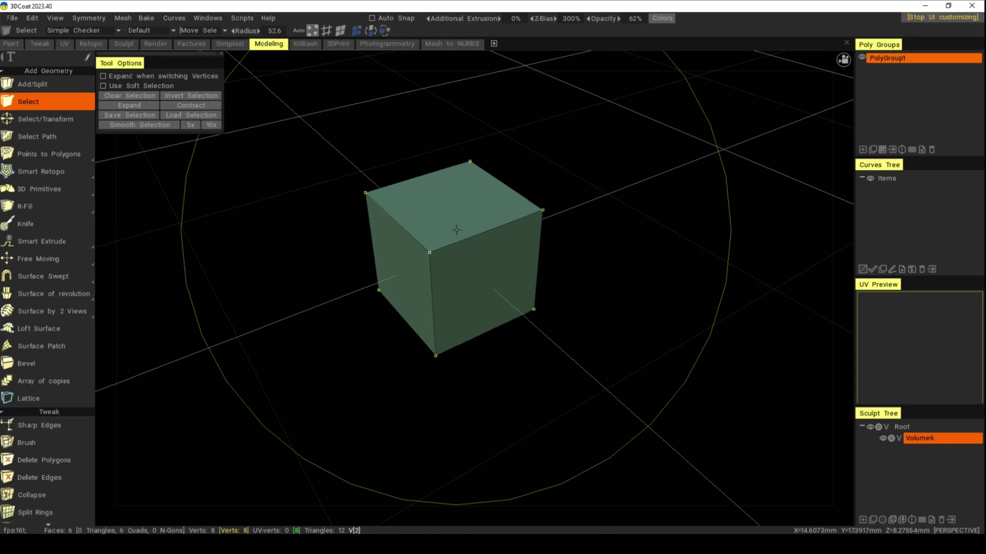
{"action": "key", "text": "ctrl+d"}
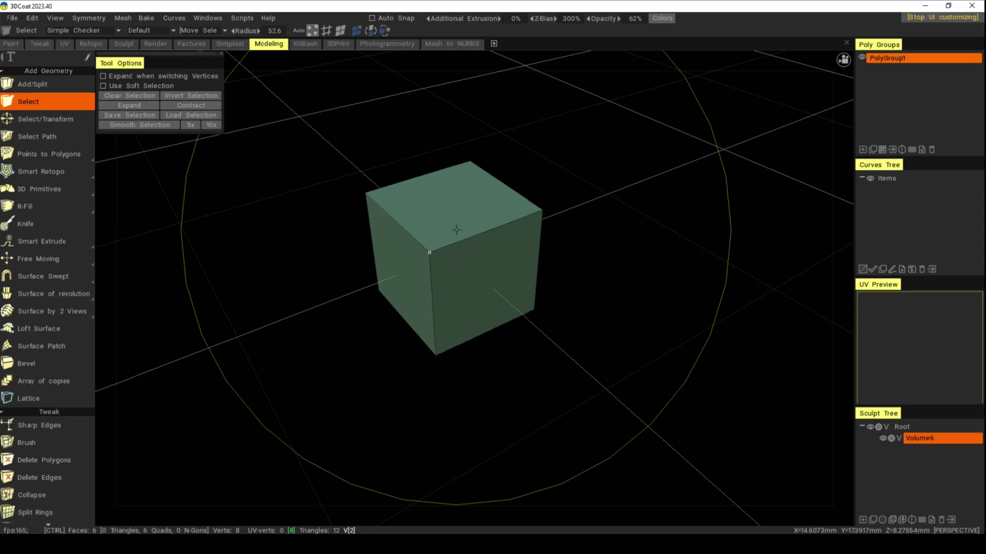
Step: Reduce the selection radius to 2.24, clear the selection, and select the four vertices of the cube's top face individually
{"action": "mouse_move", "coordinate": [456, 230]}
{"action": "right_mouse_down"}
{"action": "mouse_move", "coordinate": [471, 207]}
{"action": "mouse_move", "coordinate": [208, 238]}
{"action": "right_mouse_up"}
{"action": "left_click", "coordinate": [471, 207]}
{"action": "key", "text": "ctrl+d"}
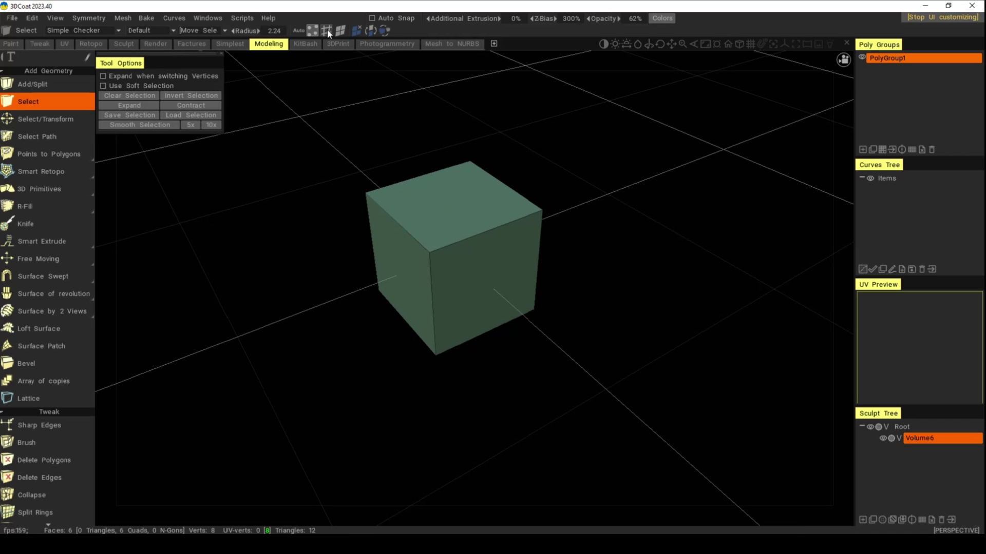
{"action": "left_click", "coordinate": [312, 31]}
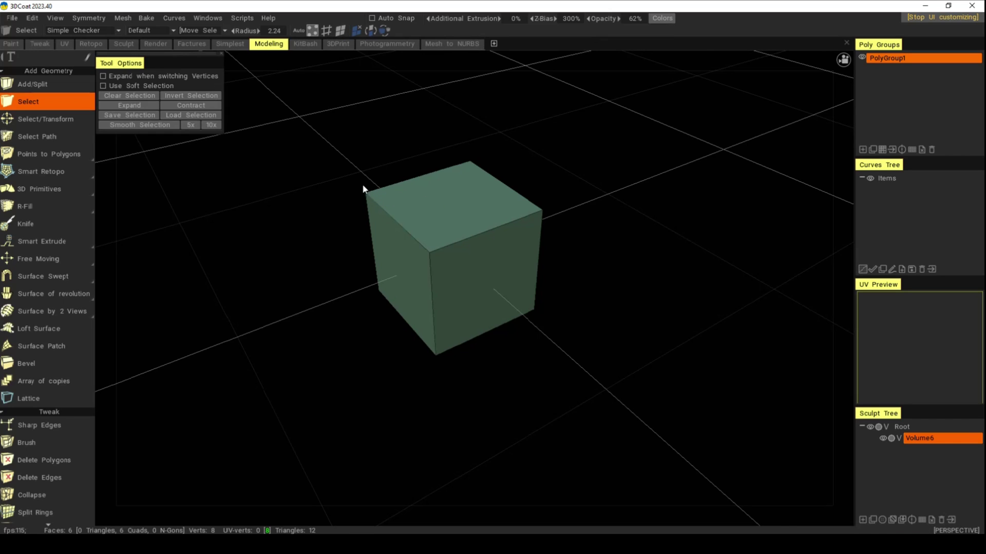
{"action": "left_click", "coordinate": [429, 254]}
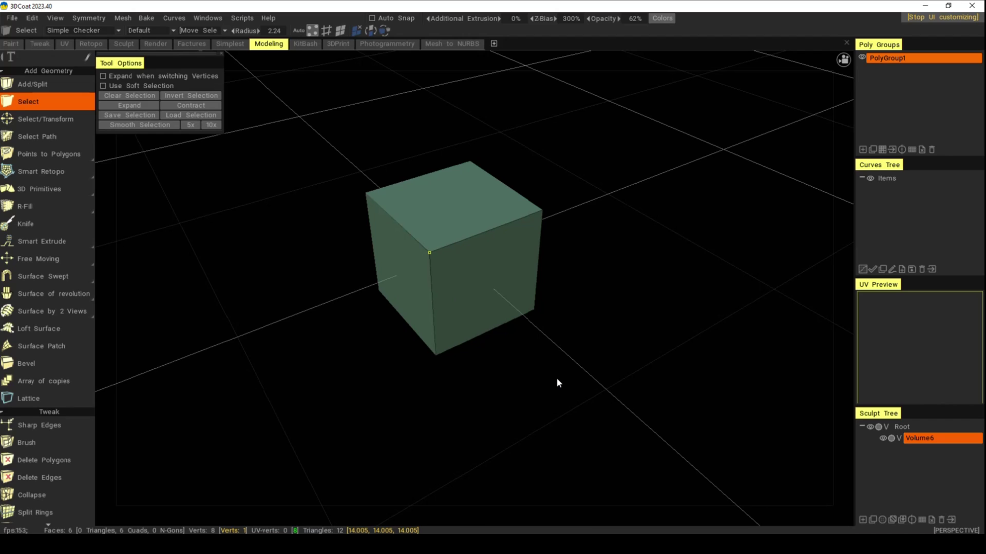
{"action": "left_click", "coordinate": [542, 210]}
{"action": "left_click", "coordinate": [470, 161]}
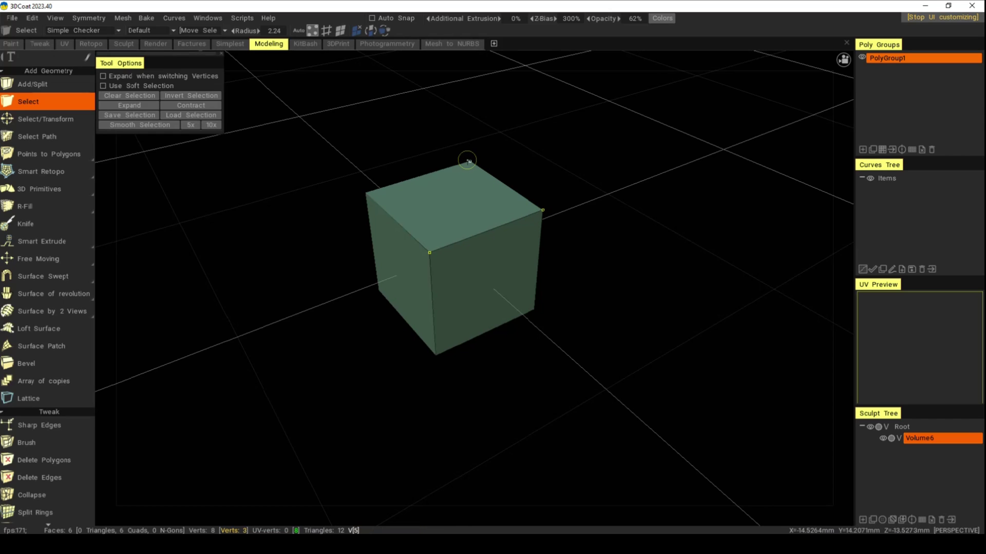
{"action": "left_click", "coordinate": [365, 194]}
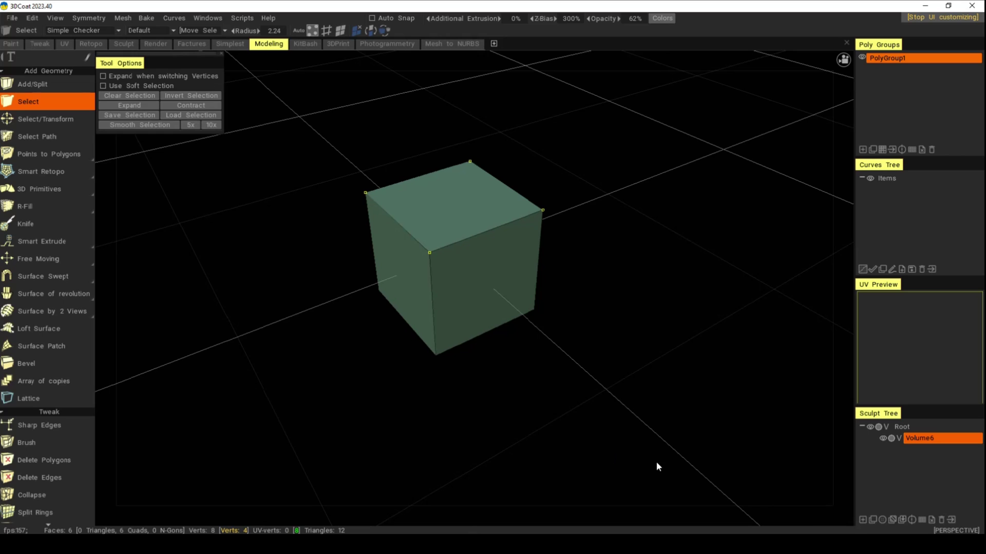
Step: In edge selection mode, add the cube's front vertical edges to the selection, then undo the edge selections
{"action": "left_click", "coordinate": [327, 30]}
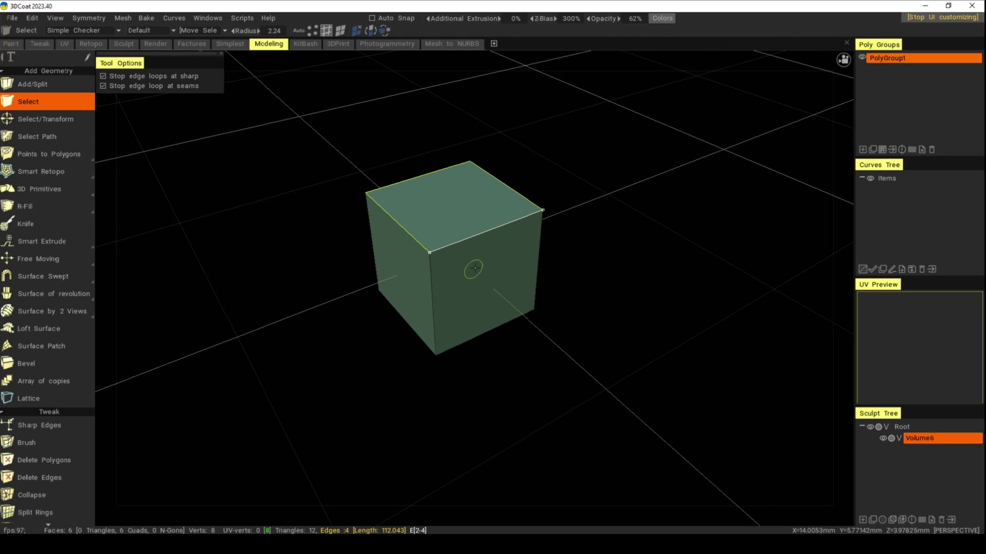
{"action": "left_click", "coordinate": [432, 305]}
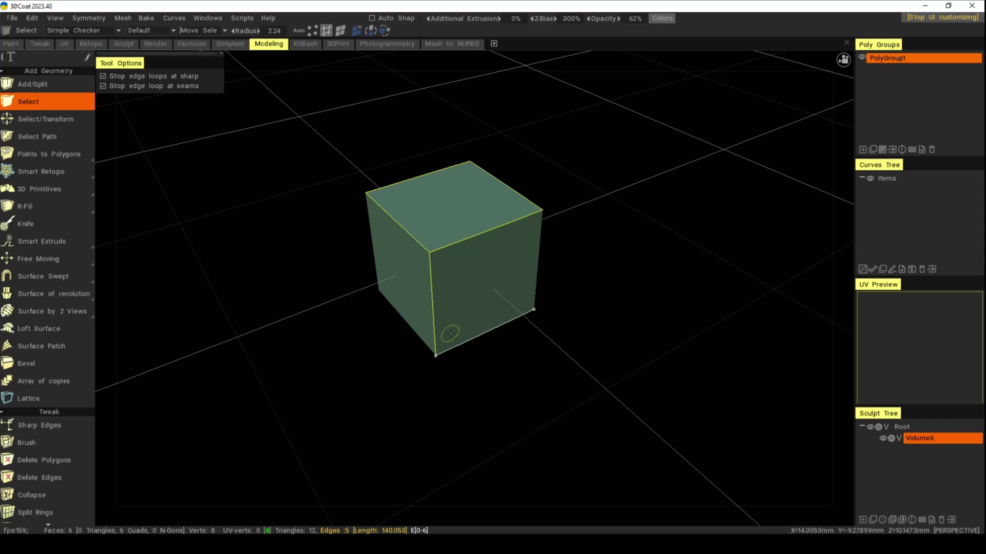
{"action": "left_click", "coordinate": [538, 275]}
{"action": "key", "text": "ctrl+z"}
{"action": "key", "text": "ctrl+z"}
{"action": "key", "text": "ctrl+z"}
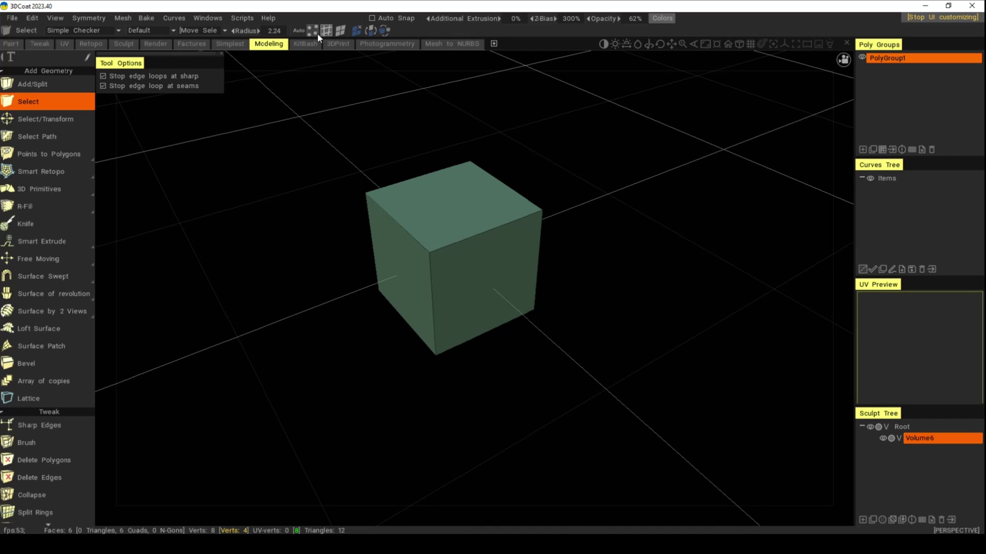
Step: In face selection mode, select the cube's faces and then deselect the three facing the camera
{"action": "left_click", "coordinate": [340, 33]}
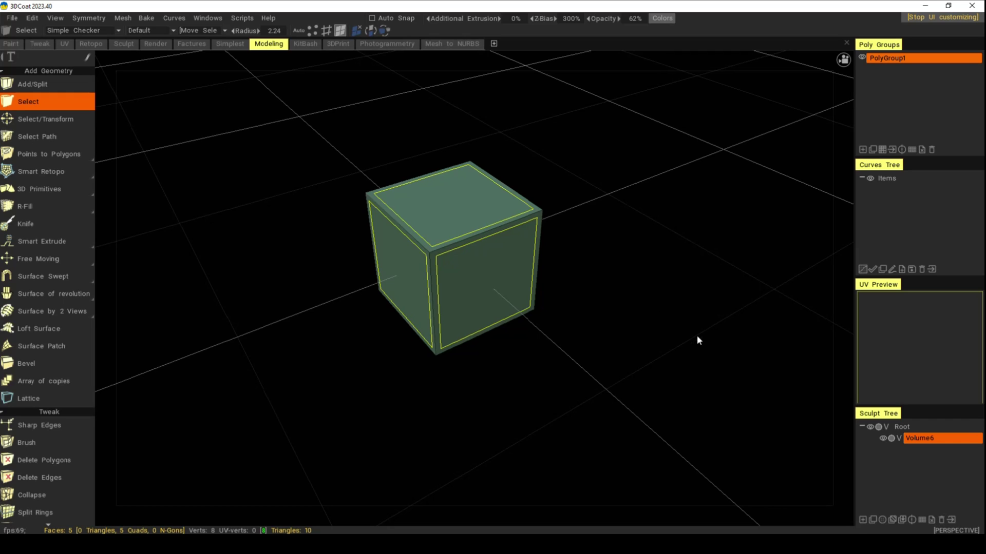
{"action": "left_click", "coordinate": [468, 208], "text": "ctrl"}
{"action": "left_click", "coordinate": [404, 280], "text": "ctrl"}
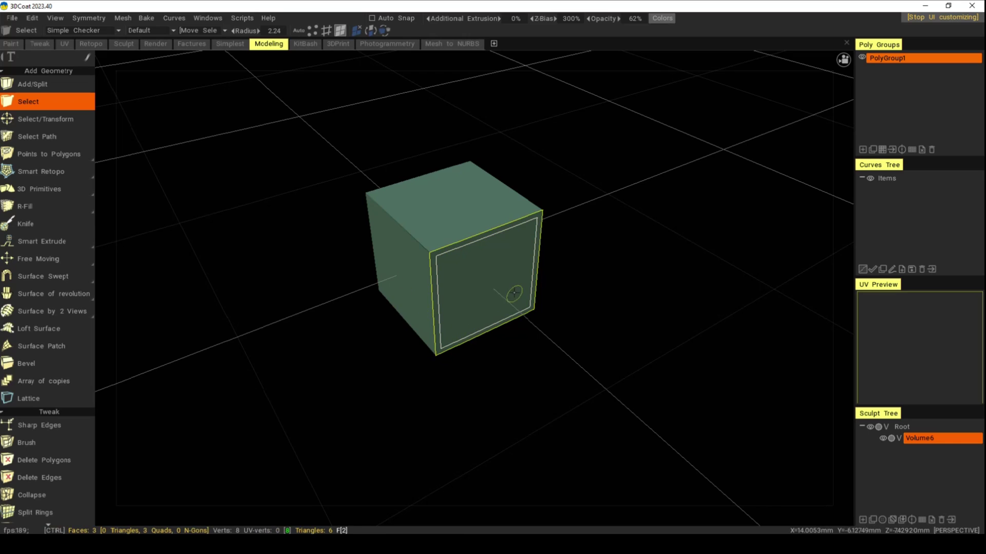
{"action": "left_click", "coordinate": [513, 297], "text": "ctrl"}
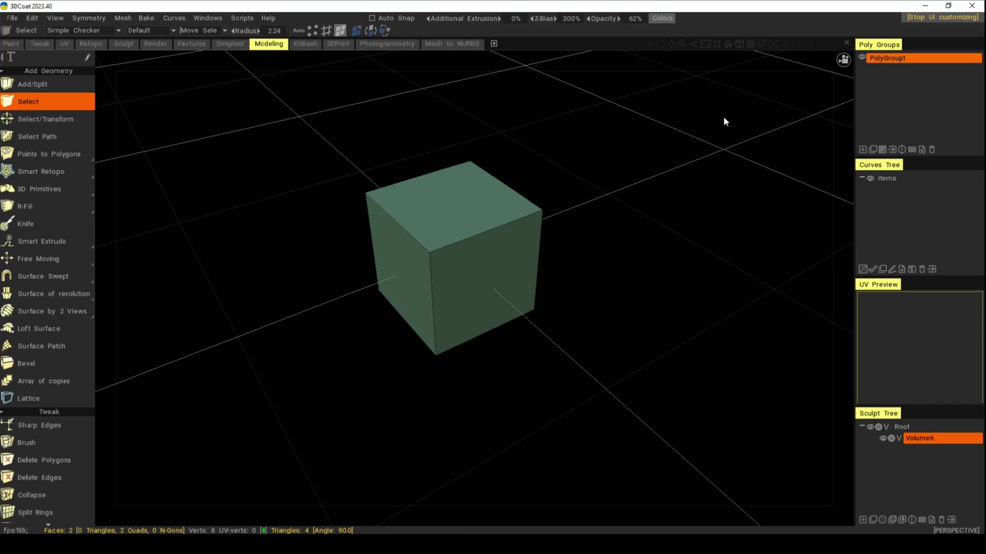
Step: Reselect the cube's top and two front-facing side faces, then switch the component selection mode to Auto
{"action": "left_click", "coordinate": [444, 231]}
{"action": "left_click", "coordinate": [513, 288]}
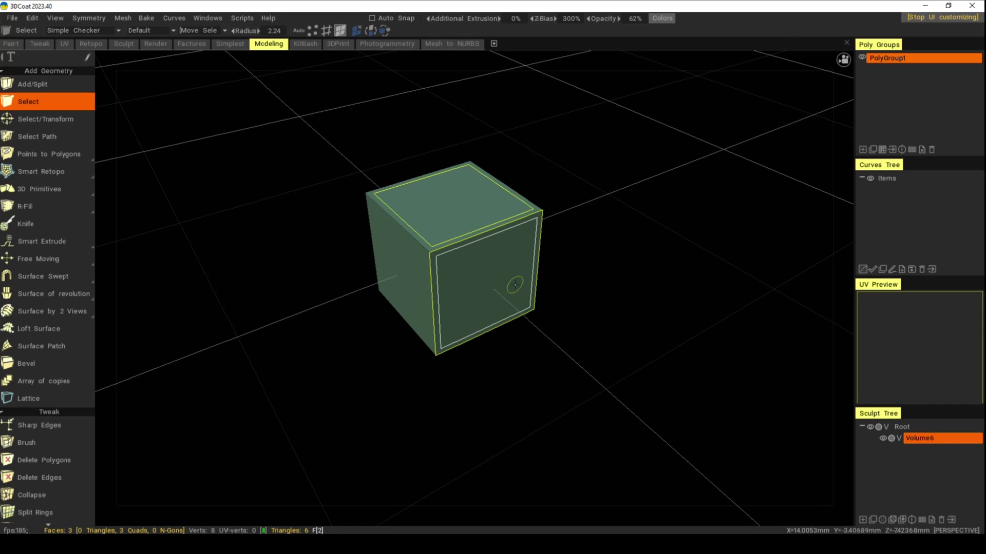
{"action": "left_click", "coordinate": [380, 301]}
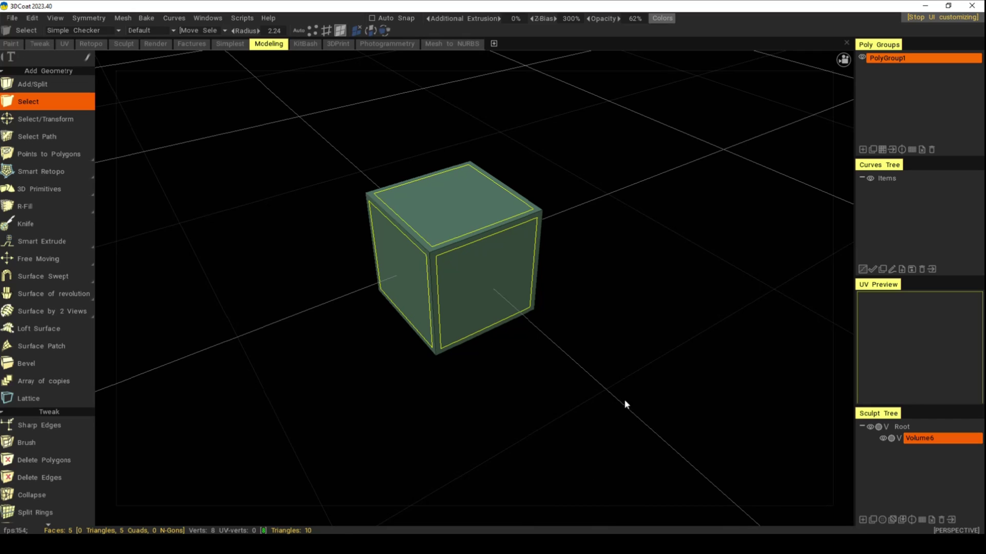
{"action": "left_click", "coordinate": [297, 30]}
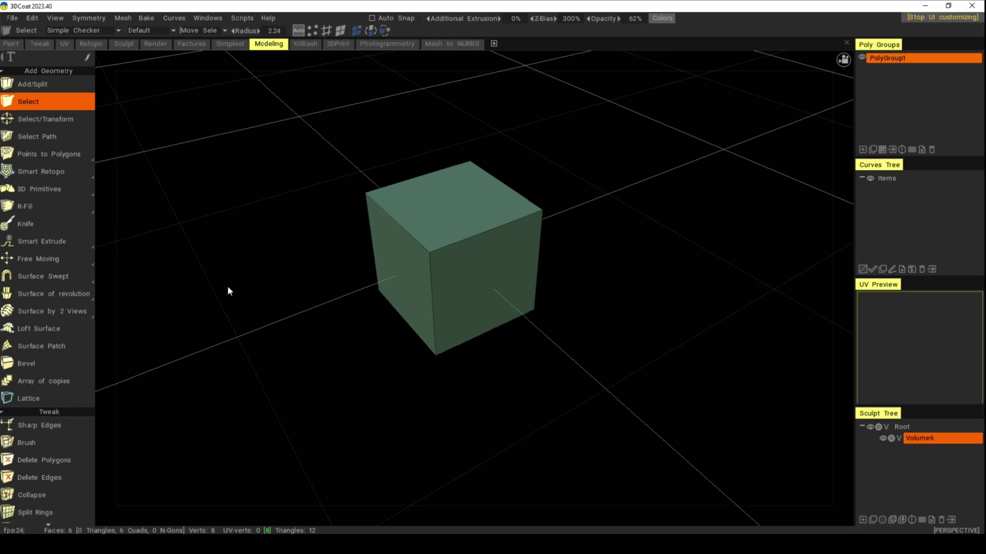
Step: Select the cube's top edge facing the front left and bevel it with a size of 17.0 and 5 segments
{"action": "left_click", "coordinate": [325, 29]}
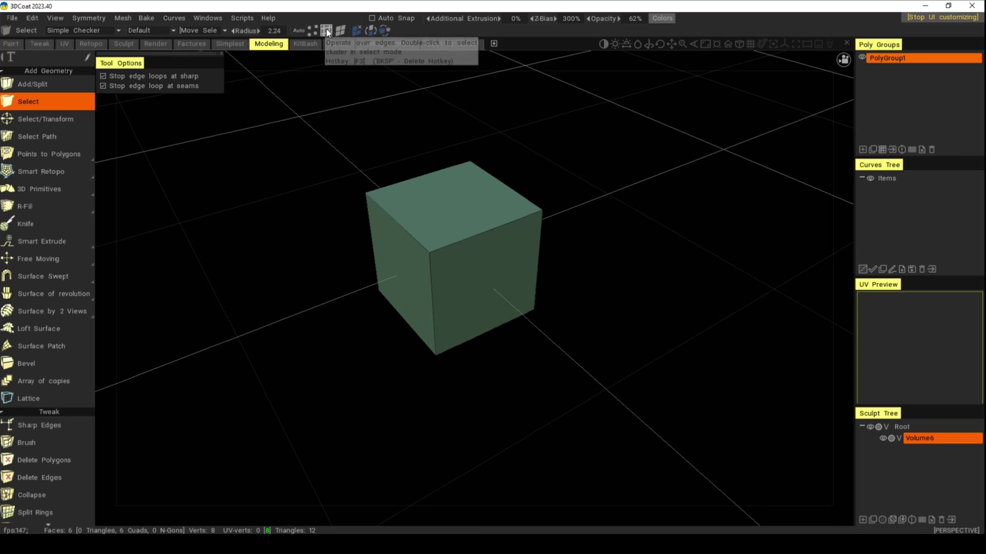
{"action": "left_click", "coordinate": [405, 233]}
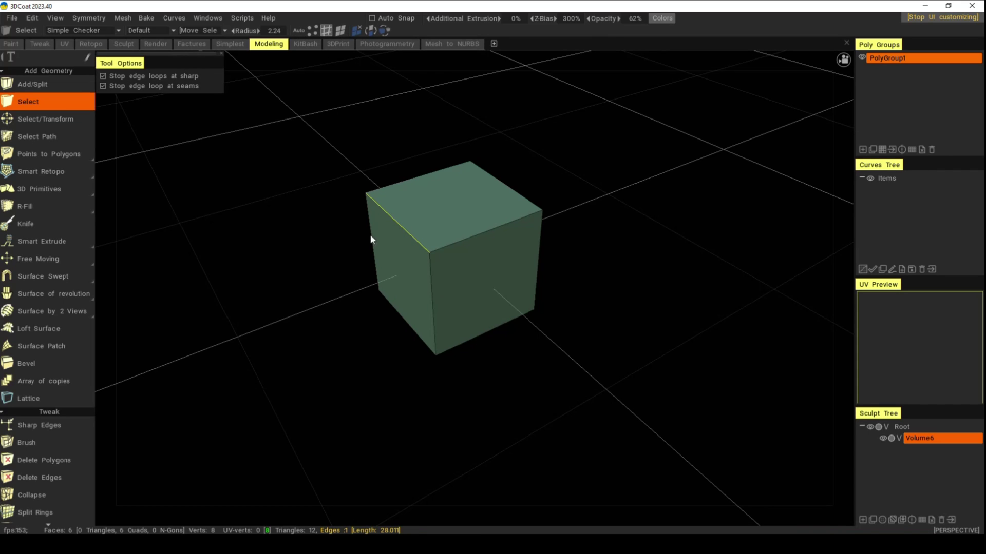
{"action": "left_click", "coordinate": [29, 366]}
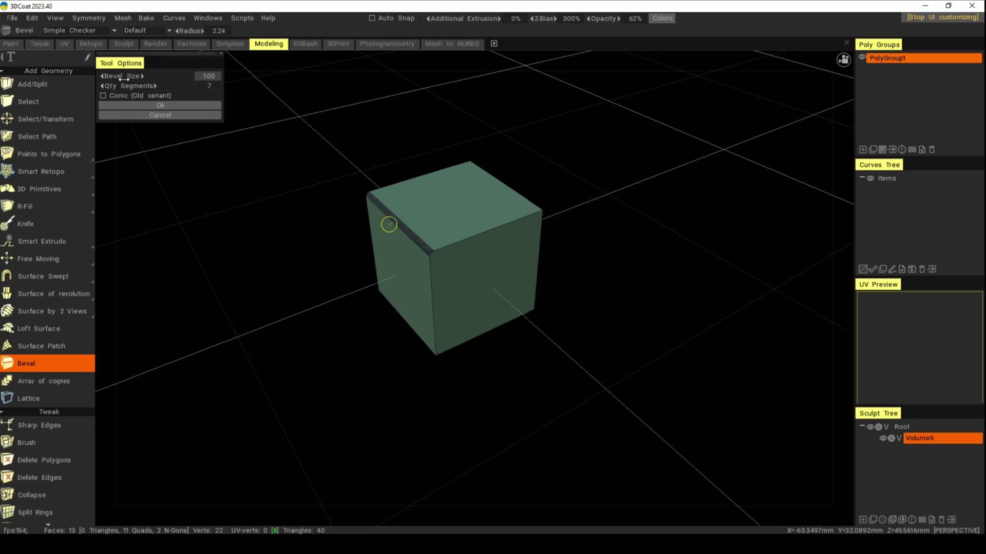
{"action": "left_click_drag", "start_coordinate": [123, 79], "coordinate": [315, 85]}
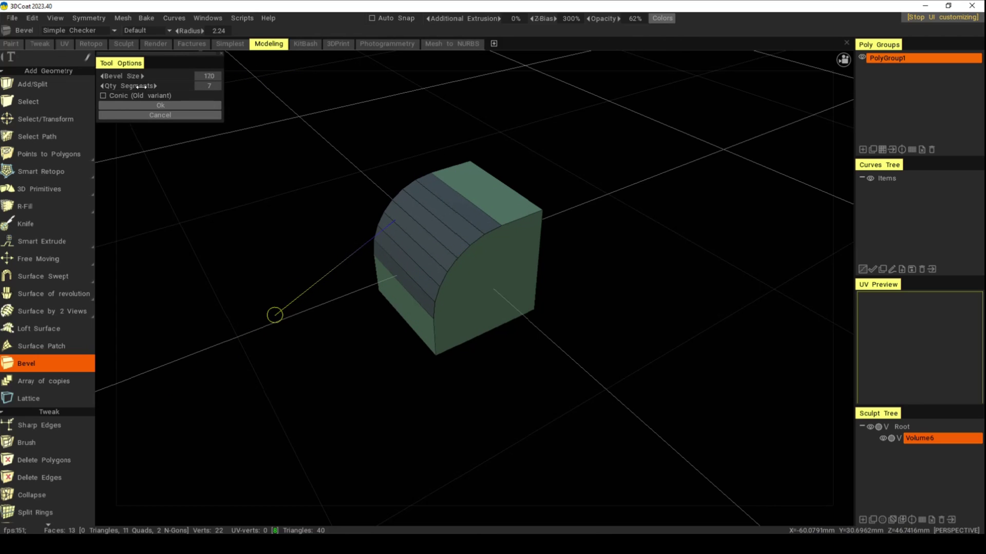
{"action": "left_click_drag", "start_coordinate": [139, 86], "coordinate": [115, 87]}
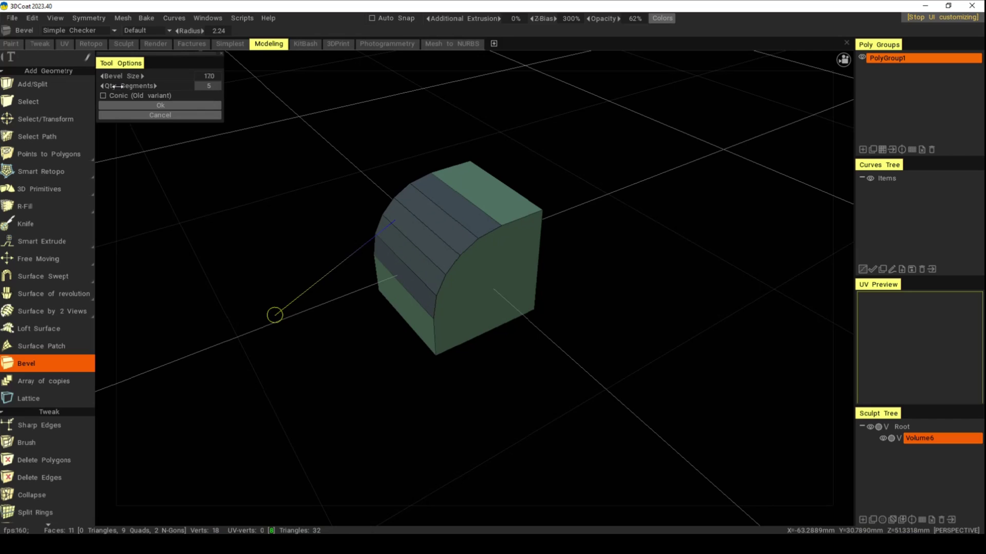
{"action": "left_click", "coordinate": [164, 106]}
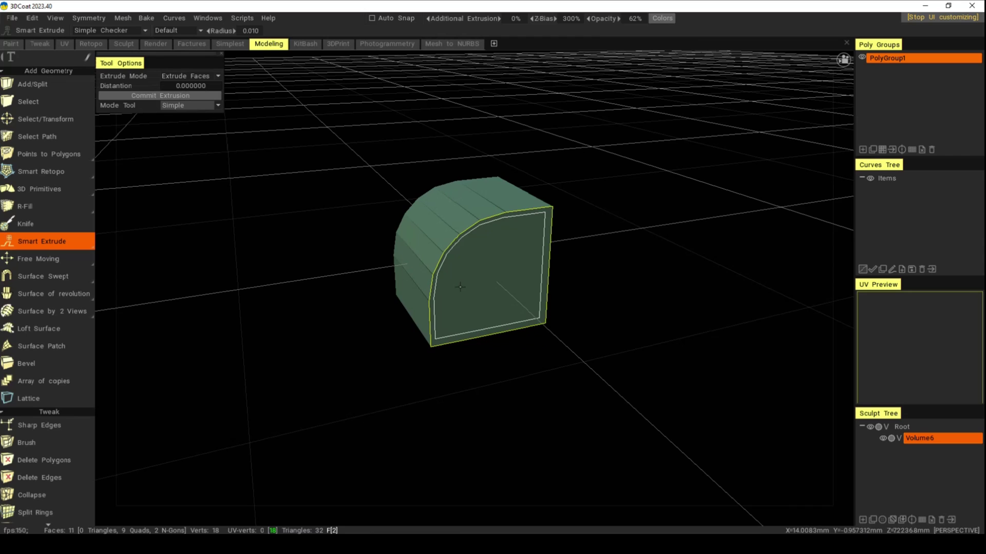
Step: With Smart Extrude, select the end face with the rounded corner and set the extrude mode to Extrude Faces
{"action": "left_click", "coordinate": [477, 288]}
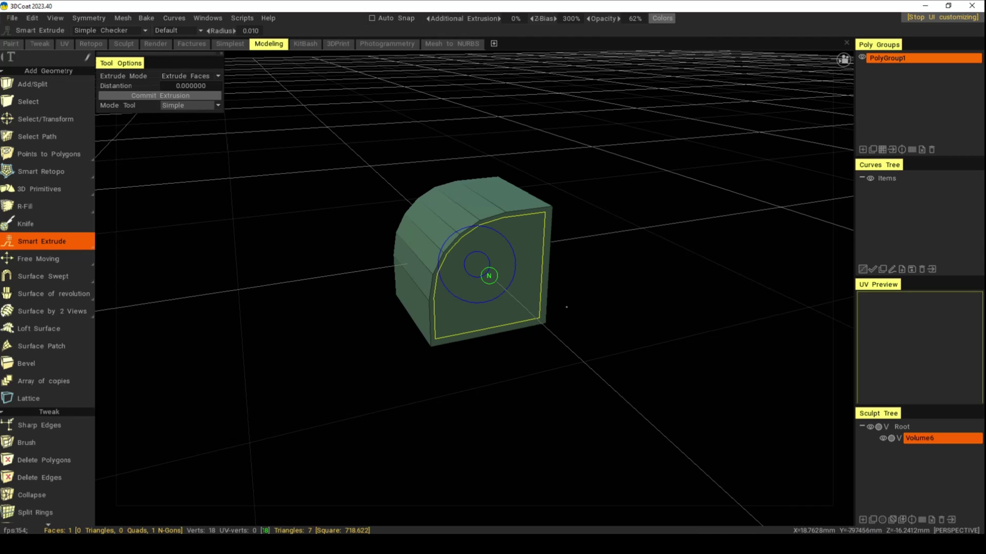
{"action": "mouse_move", "coordinate": [14, 244]}
{"action": "left_click", "coordinate": [219, 76]}
{"action": "left_click", "coordinate": [197, 92]}
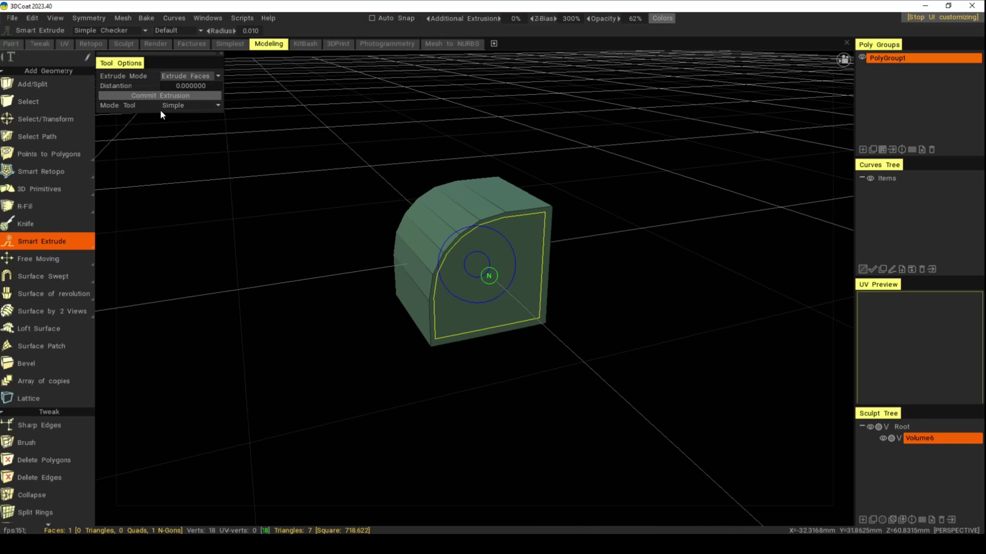
Step: Preview the Multi Extrude mode on the selected end face, then return the tool mode to Simple
{"action": "left_click", "coordinate": [218, 106]}
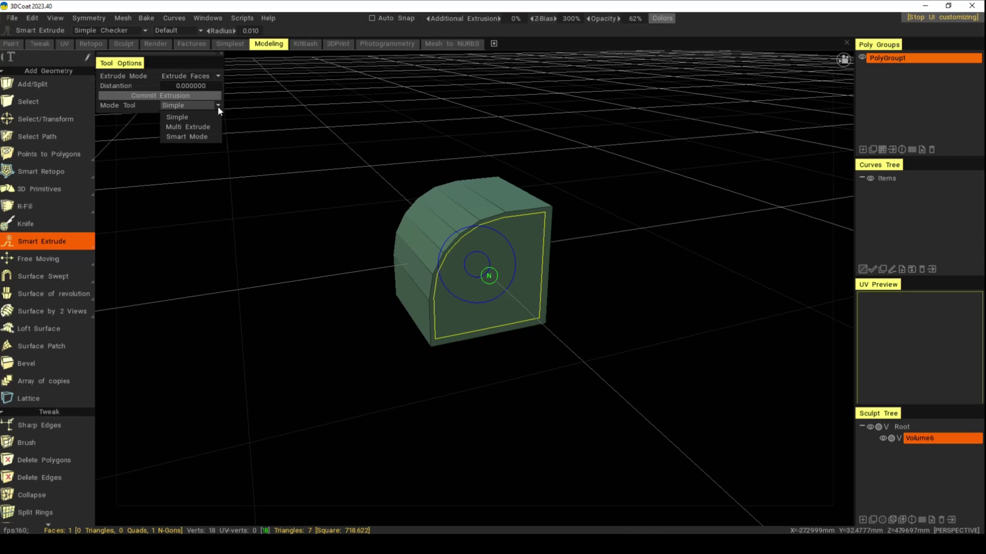
{"action": "left_click", "coordinate": [209, 128]}
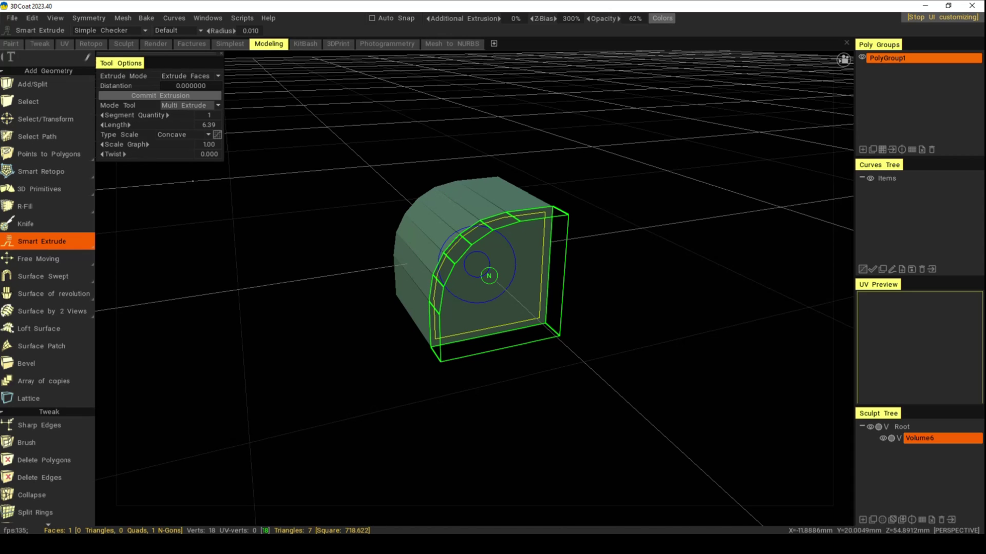
{"action": "left_click", "coordinate": [218, 105]}
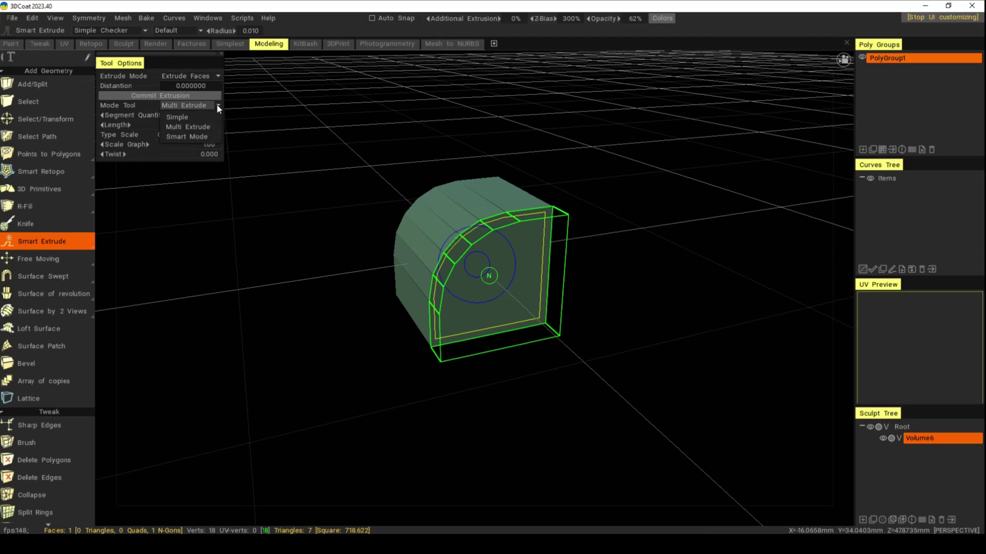
{"action": "left_click", "coordinate": [189, 116]}
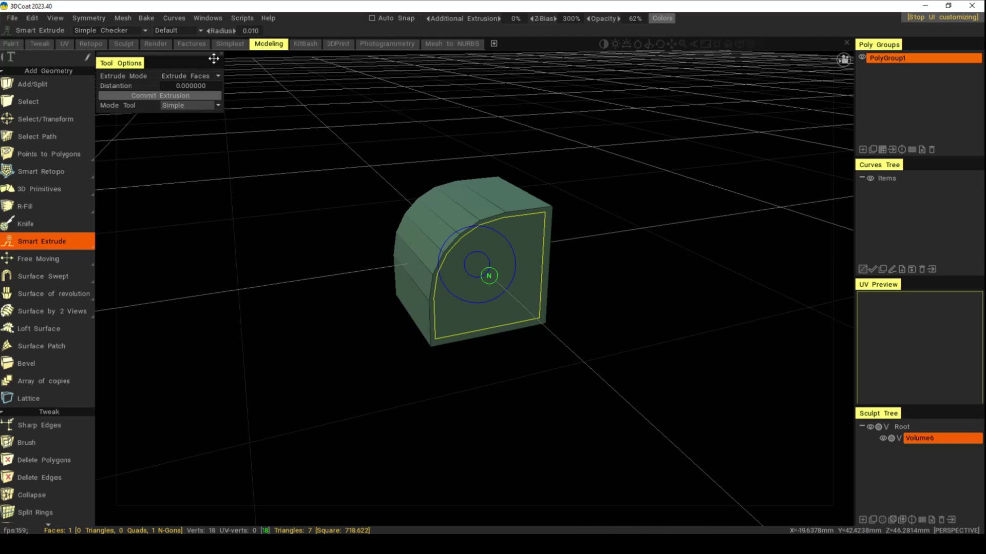
Step: Extrude the rounded end face outward along its normal, then extrude the flat top strip of the new section upward
{"action": "left_click_drag", "start_coordinate": [489, 278], "coordinate": [620, 413]}
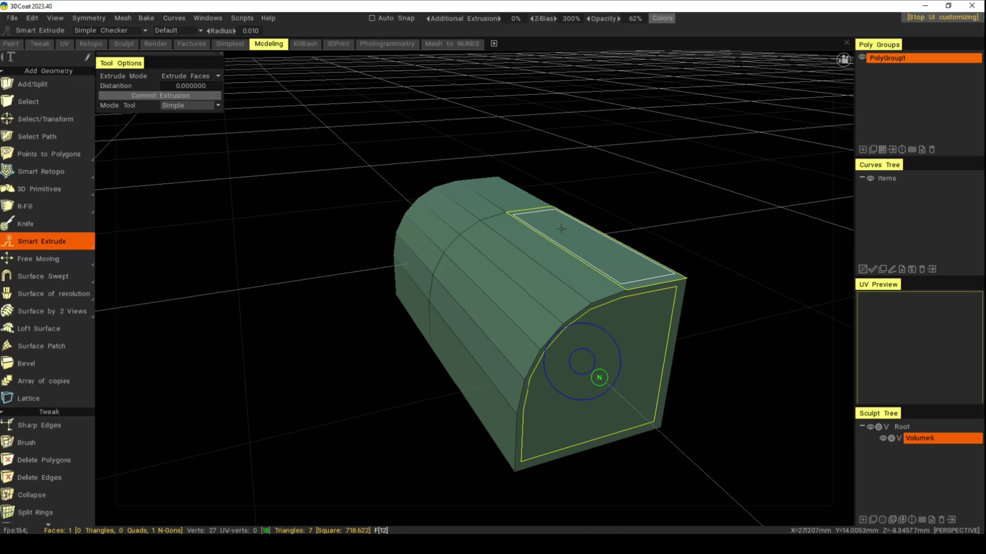
{"action": "left_click", "coordinate": [520, 260]}
{"action": "left_click_drag", "start_coordinate": [585, 210], "coordinate": [594, 92]}
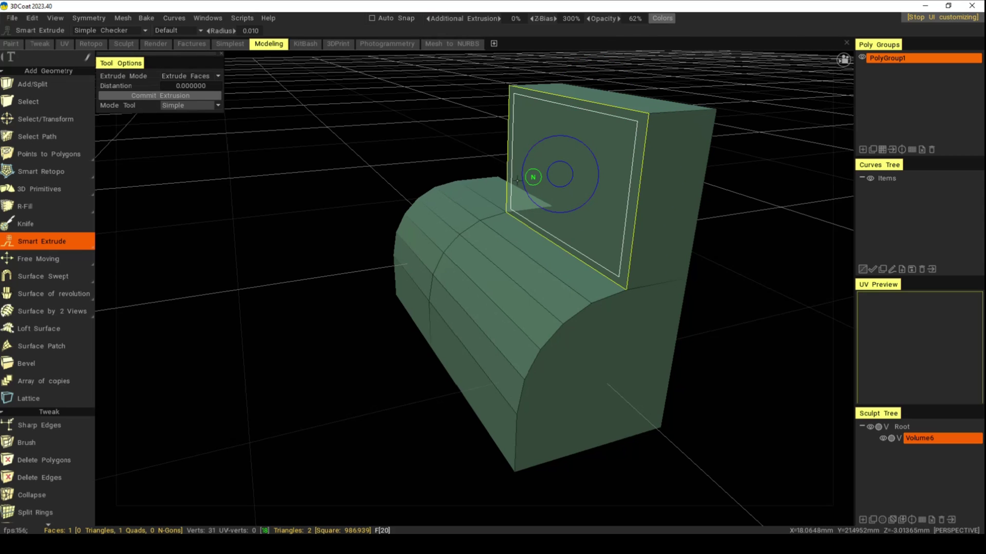
Step: Extrude the raised block's side face out over the rounded body, then extrude the widened block's large front face forward
{"action": "left_click_drag", "start_coordinate": [533, 177], "coordinate": [187, 193]}
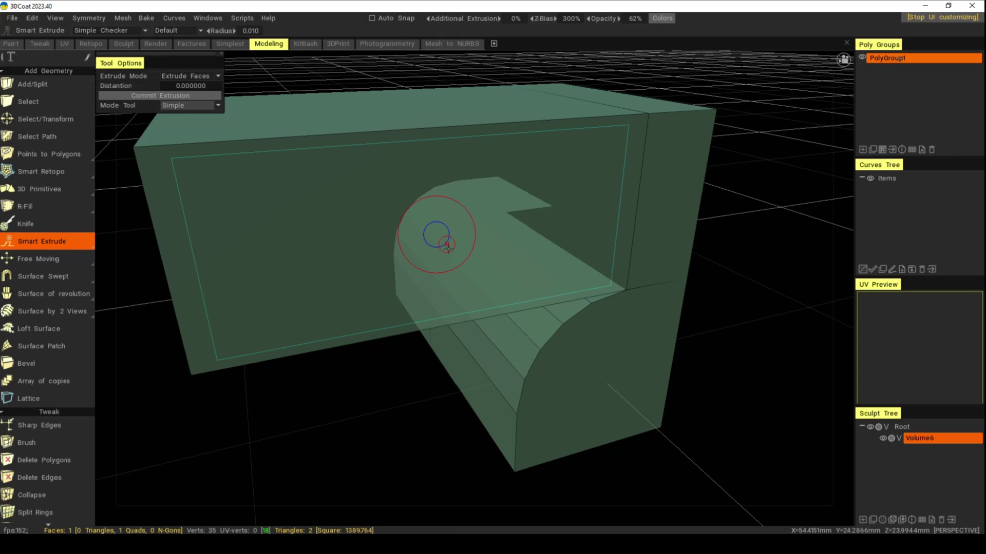
{"action": "left_click_drag", "start_coordinate": [440, 242], "coordinate": [659, 478]}
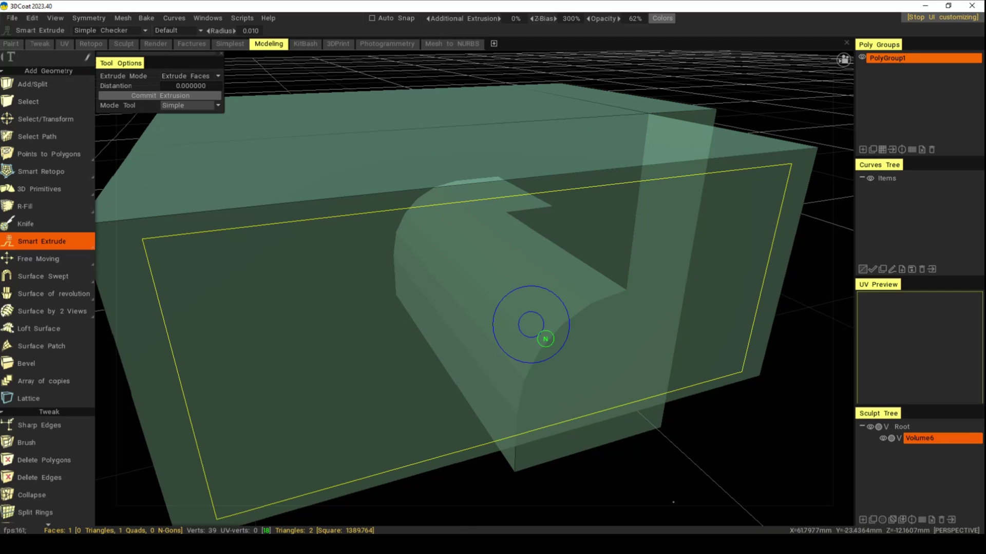
{"action": "key", "text": "alt"}
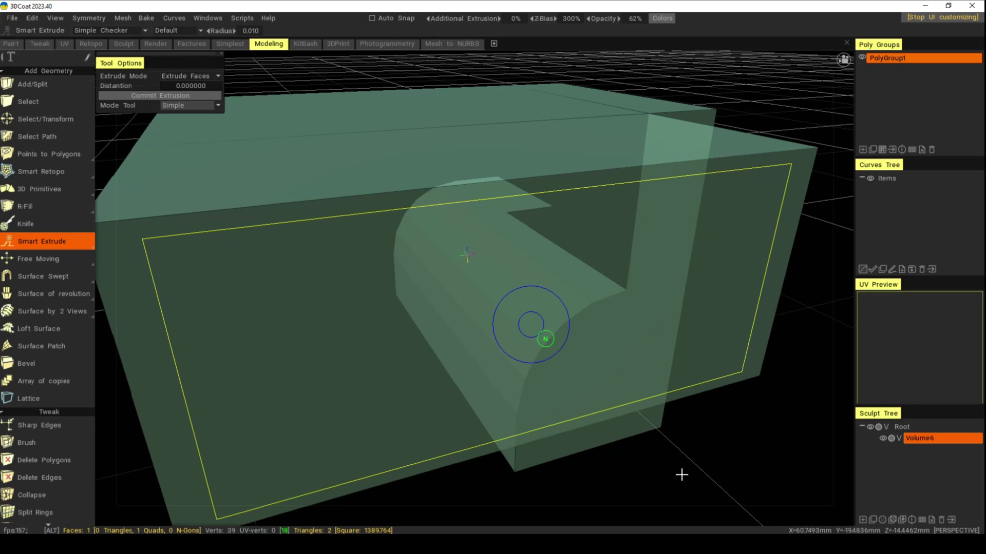
{"action": "left_click_drag", "start_coordinate": [680, 473], "coordinate": [726, 469], "text": "alt"}
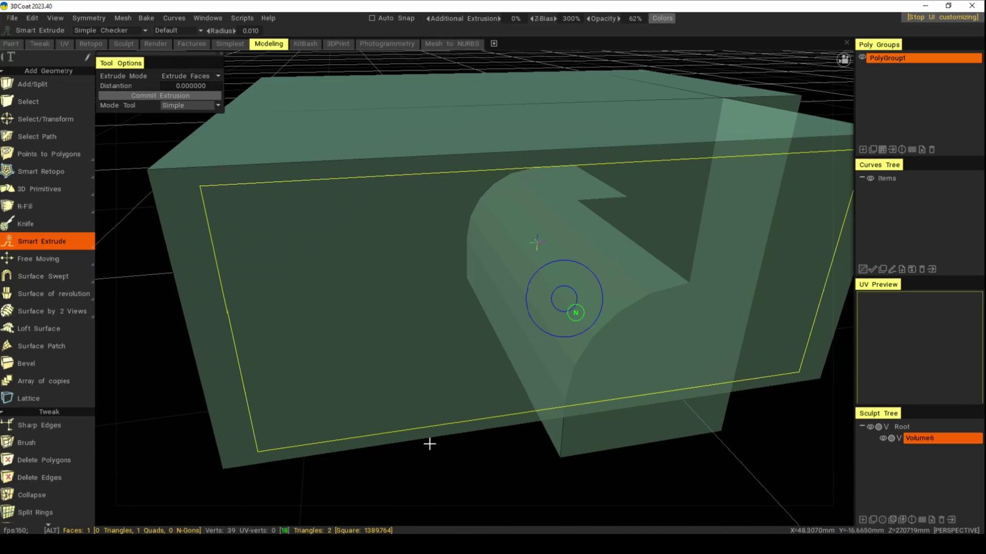
Step: Switch to the Select tool and examine the extruded block from several angles
{"action": "left_click", "coordinate": [31, 102]}
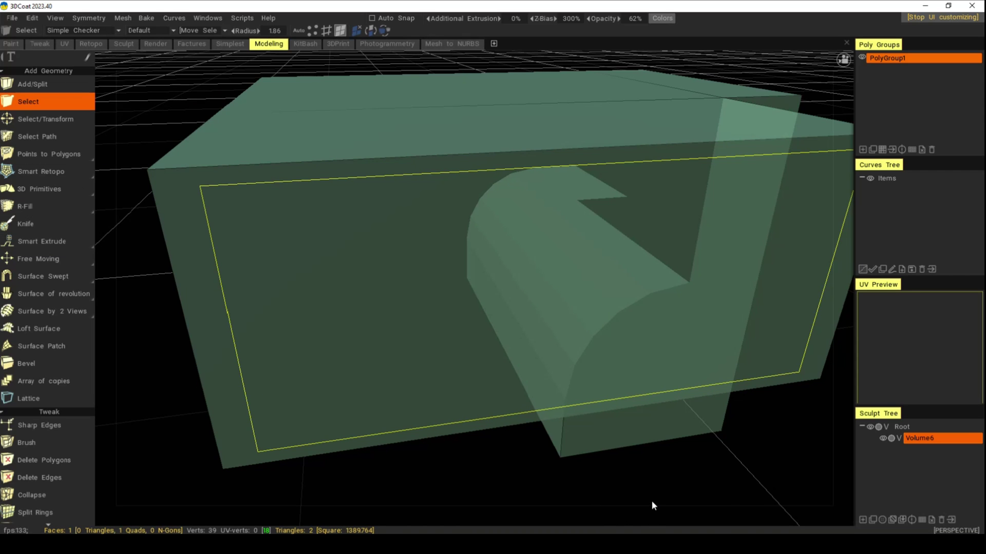
{"action": "right_click_drag", "start_coordinate": [651, 501], "coordinate": [666, 466], "text": "alt"}
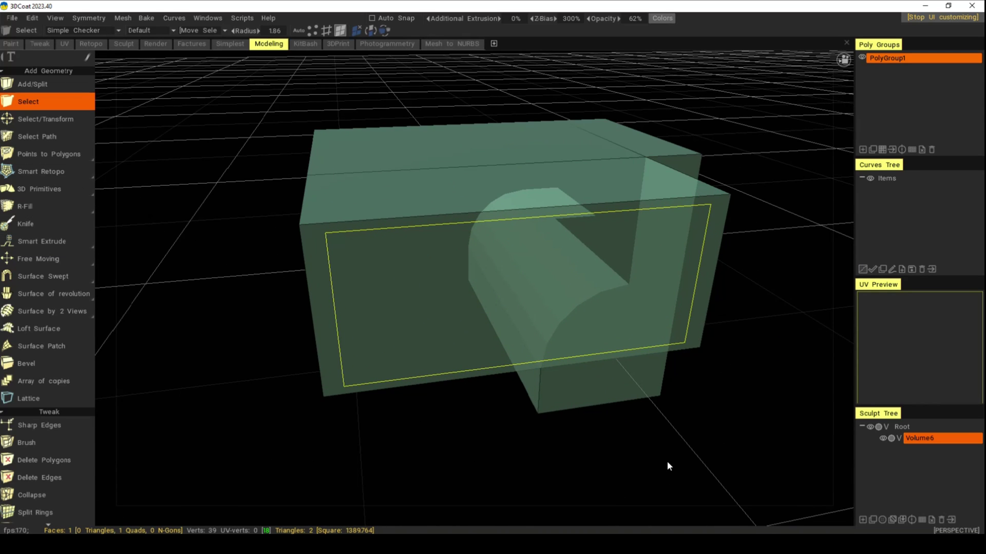
{"action": "left_click_drag", "start_coordinate": [666, 466], "coordinate": [619, 460], "text": "alt"}
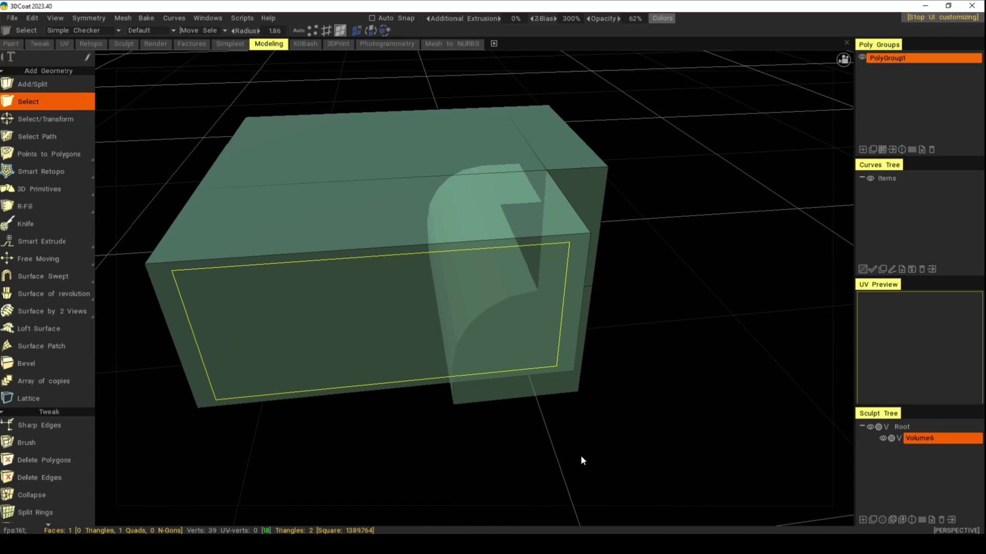
{"action": "left_click_drag", "start_coordinate": [501, 465], "coordinate": [246, 440], "text": "alt"}
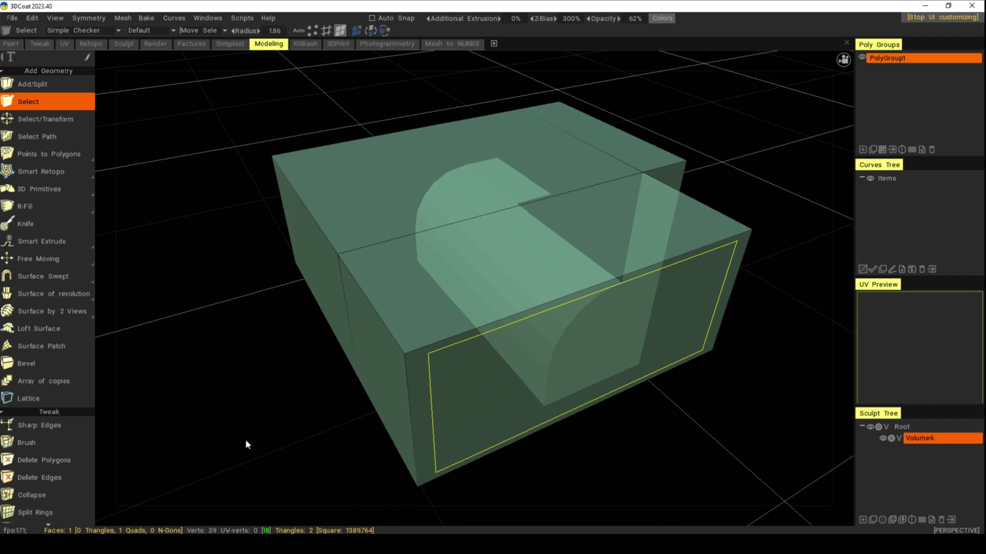